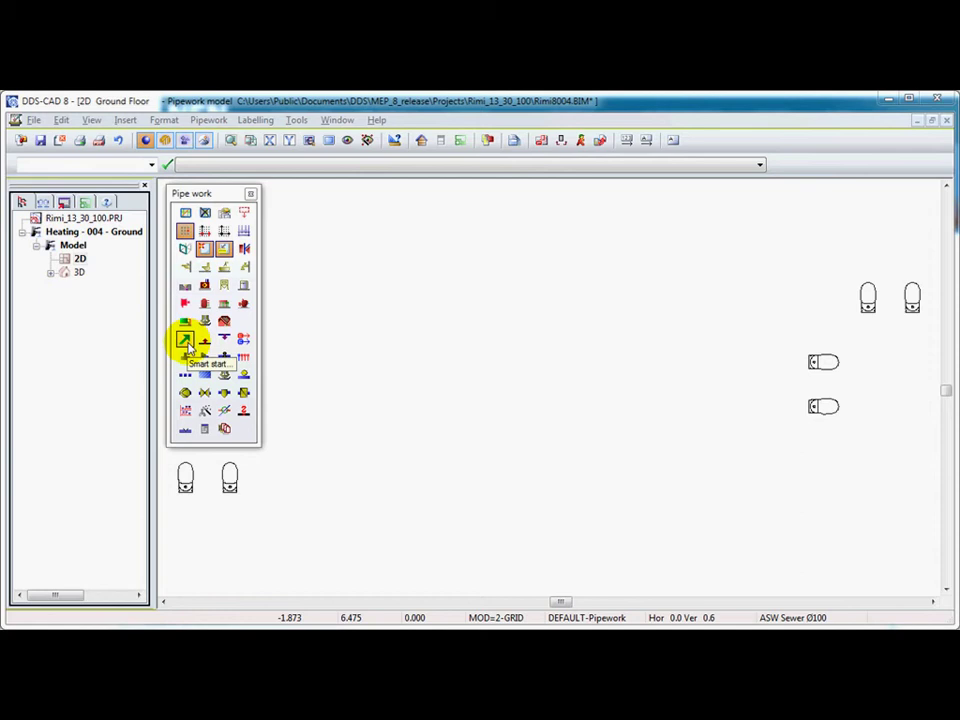
Step: Start a sewer pipe at the far-right toilet of the upper pair and drop it vertically below the floor
click(185, 341)
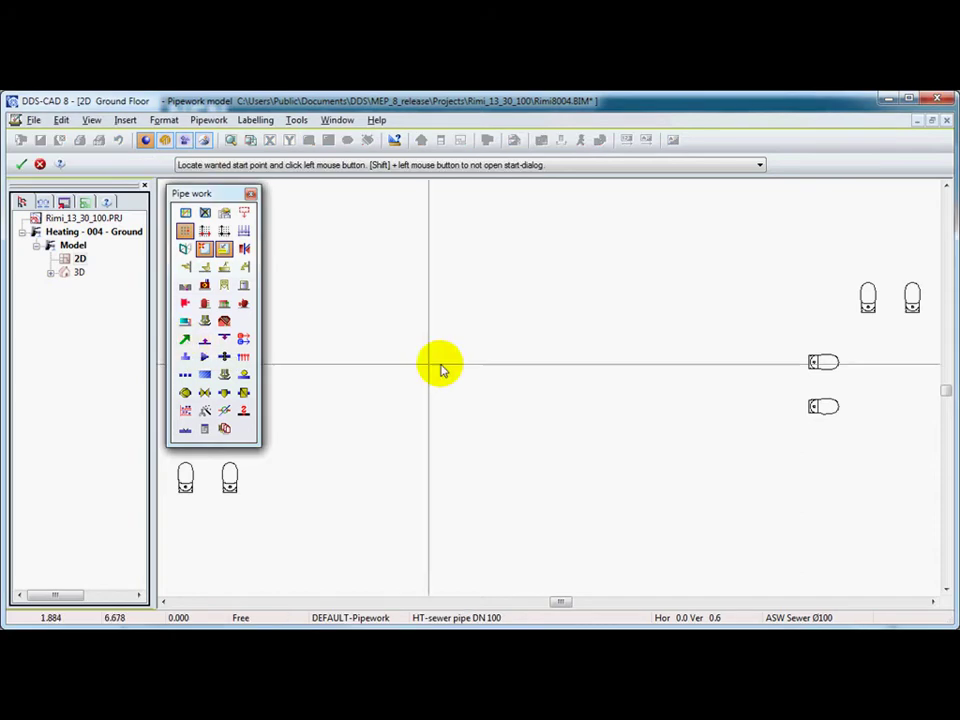
click(916, 318)
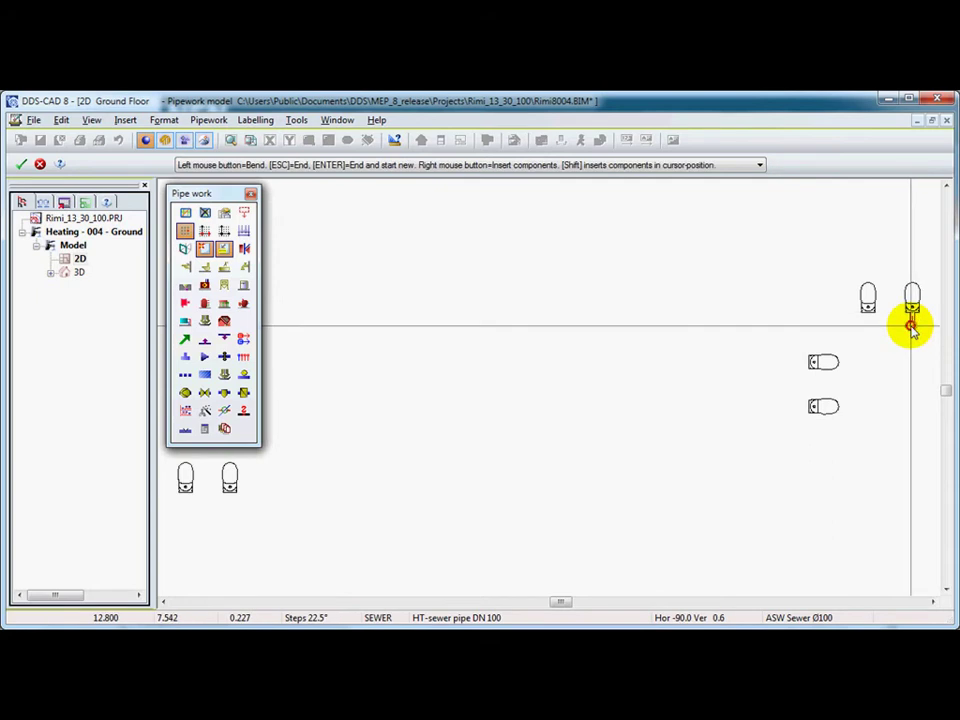
click(911, 329)
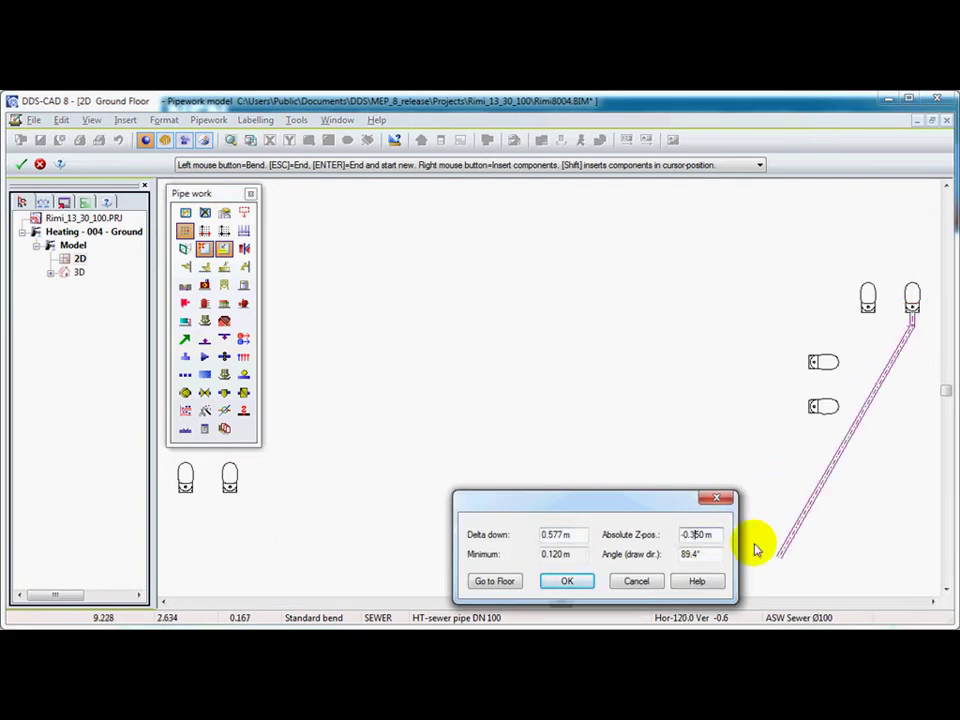
key(Return)
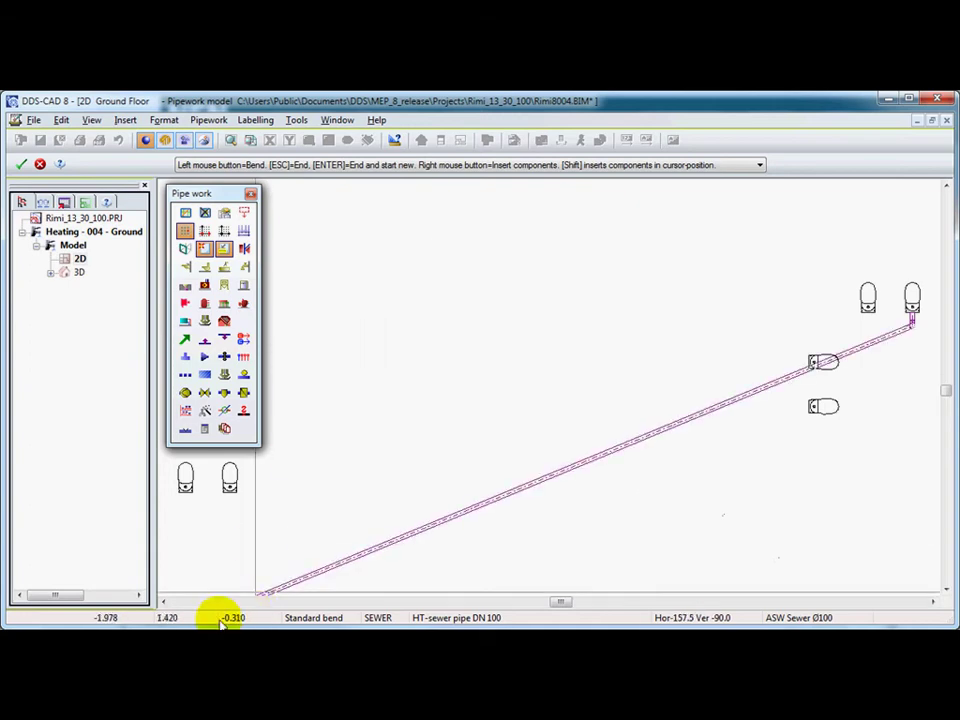
Step: Route the pipe straight across past the upper toilets, turn it 90° down the plan using ortho mode, and end it
click(321, 360)
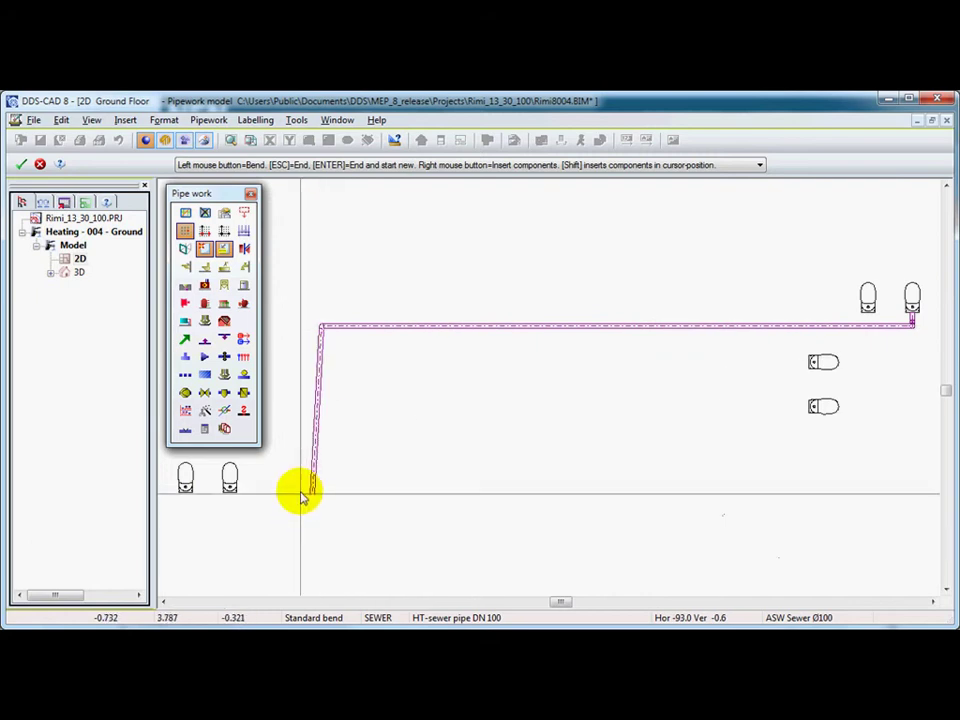
right_click(301, 520)
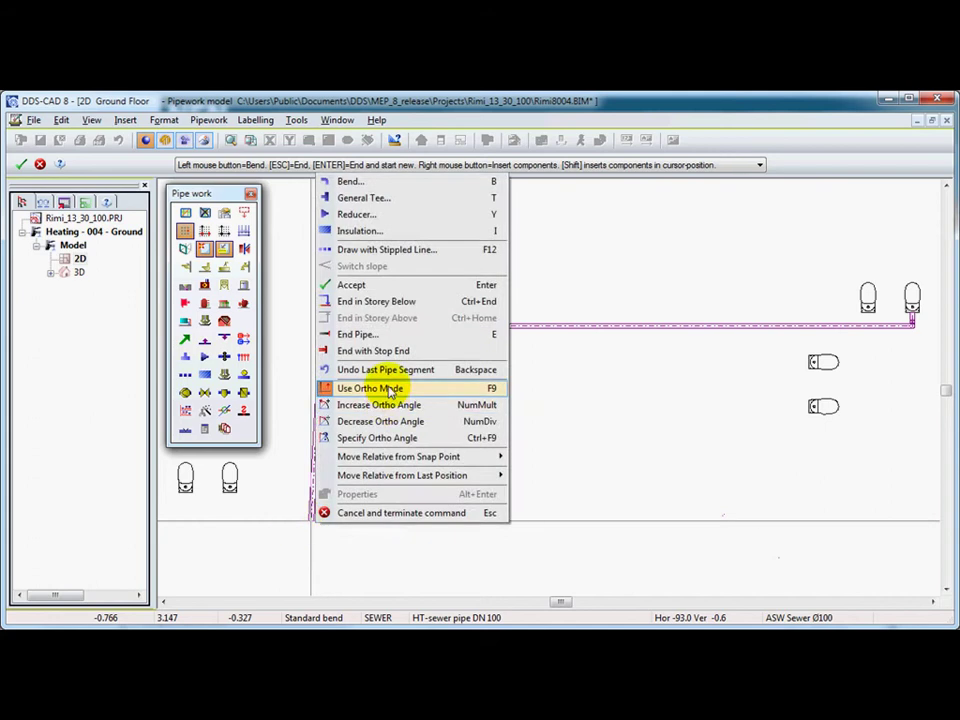
click(388, 390)
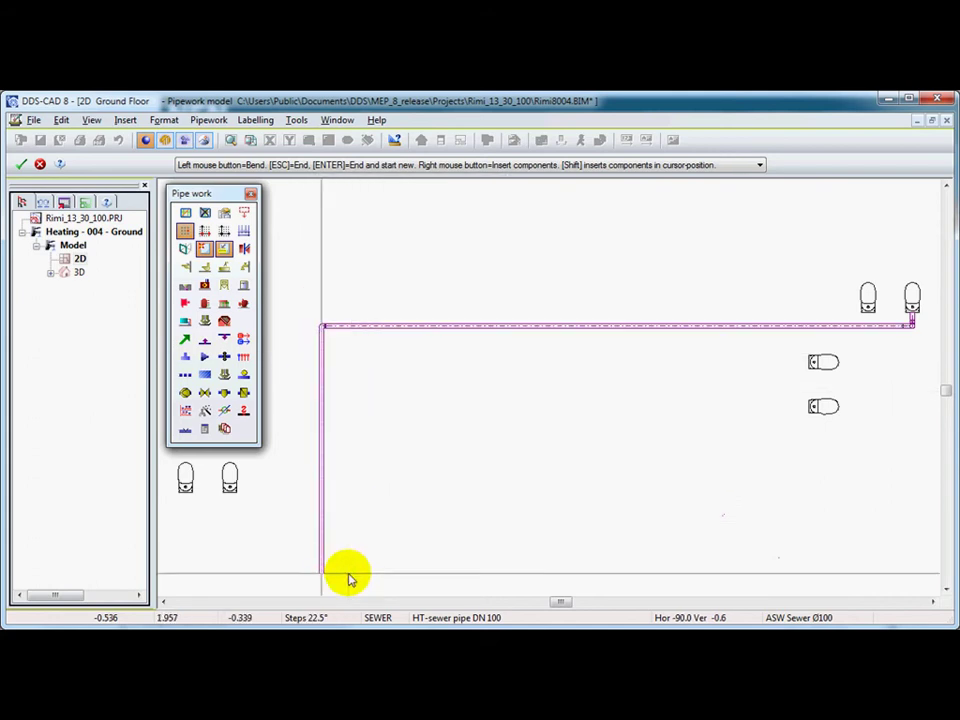
key(Return)
key(Escape)
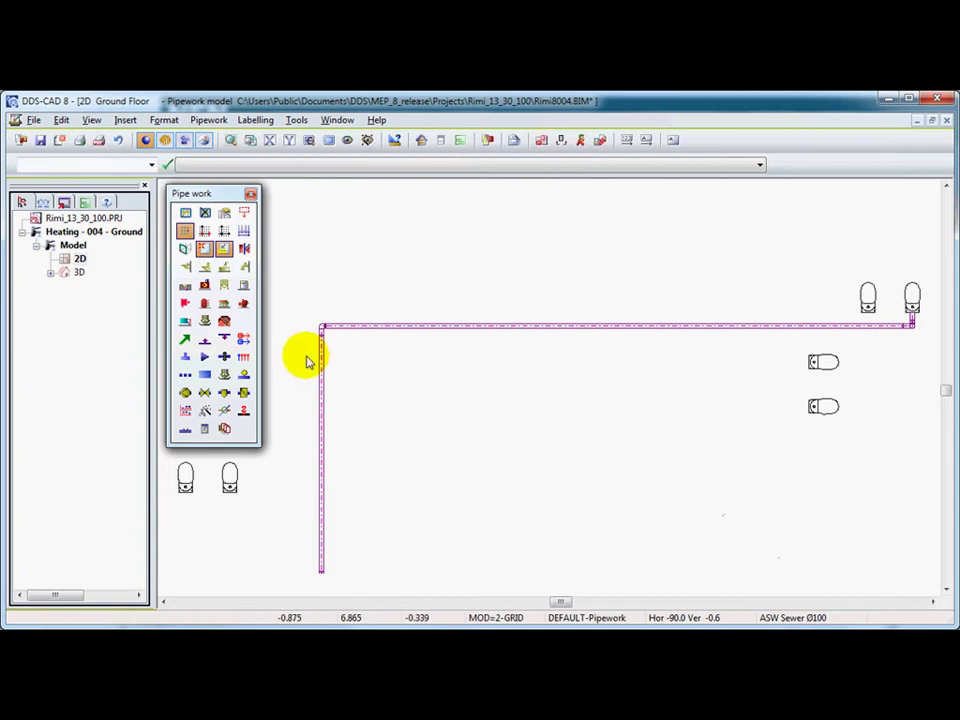
Step: Replace the 90° corner bend of the sewer pipe by two bends with 0.250 m between them
right_click(392, 302)
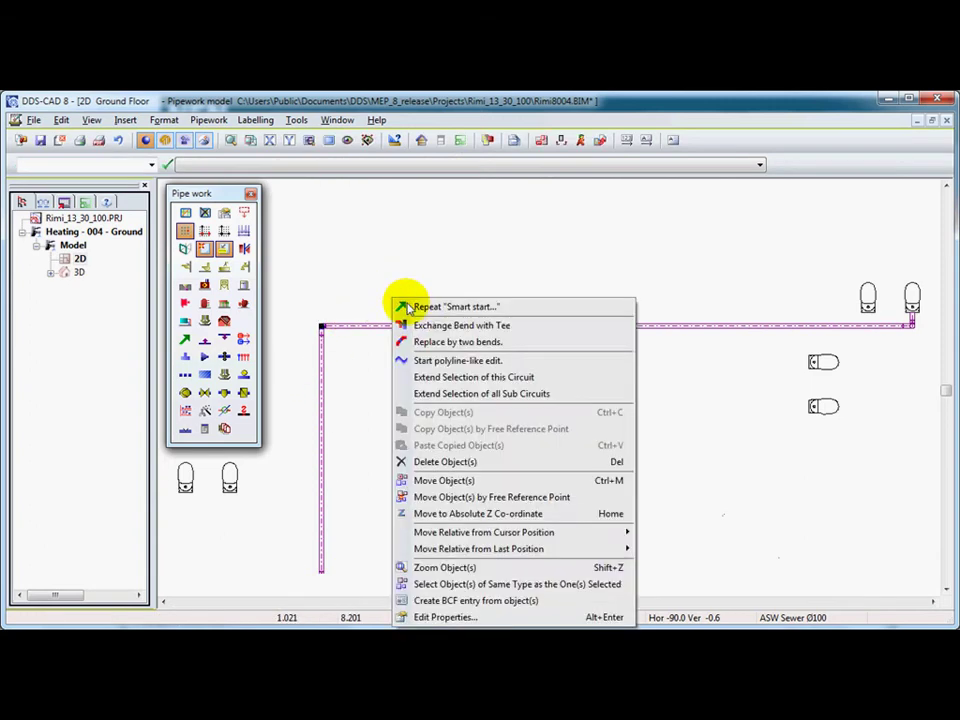
click(447, 343)
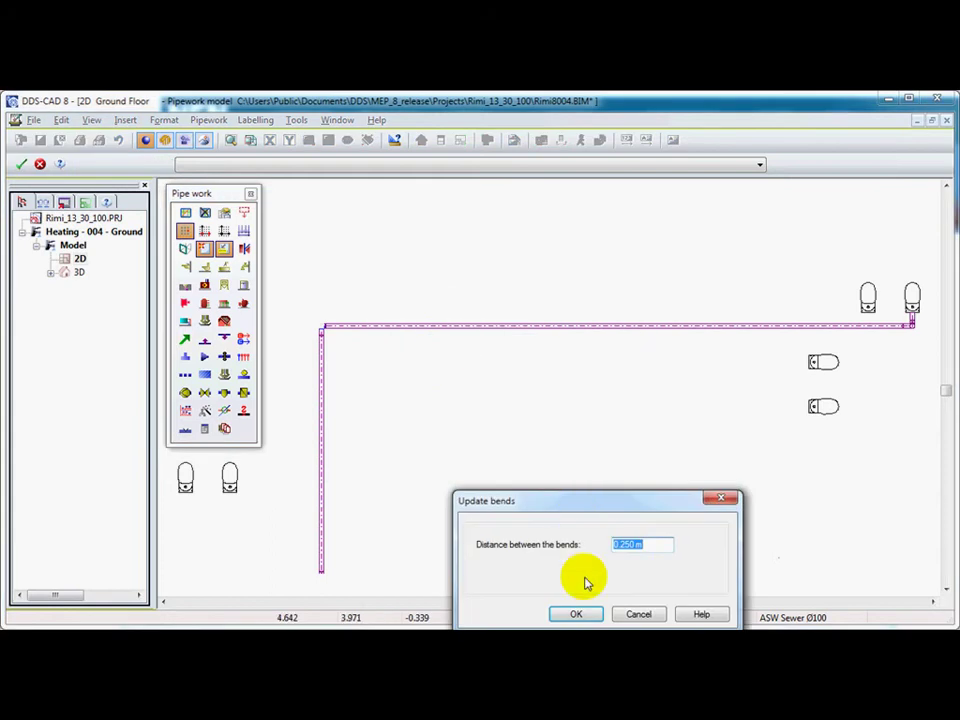
click(574, 614)
drag(298, 318, 352, 360)
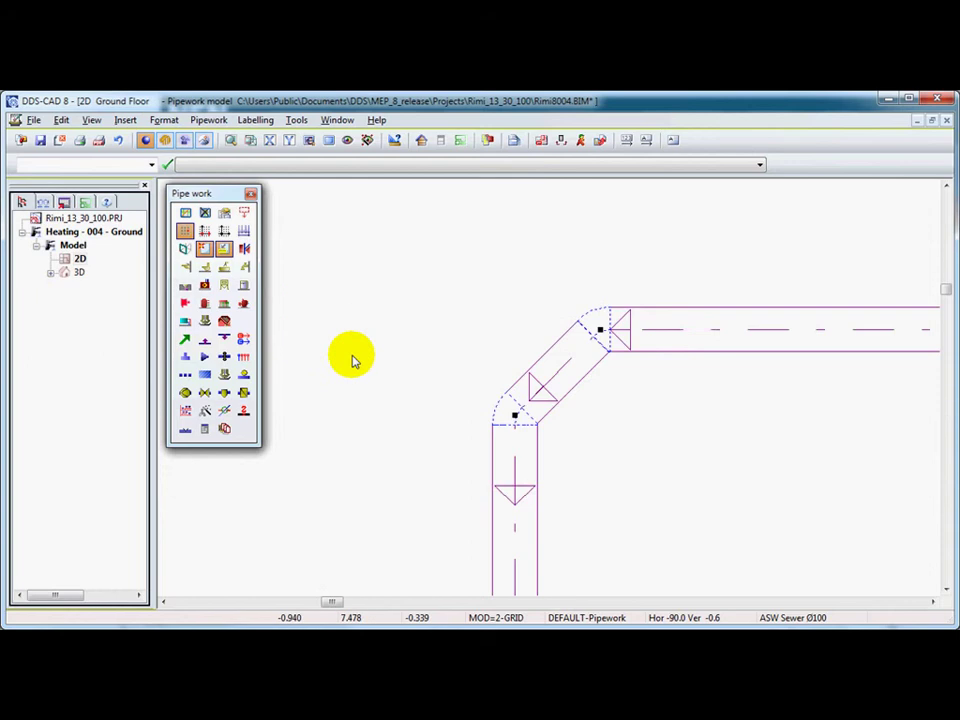
double_click(352, 357)
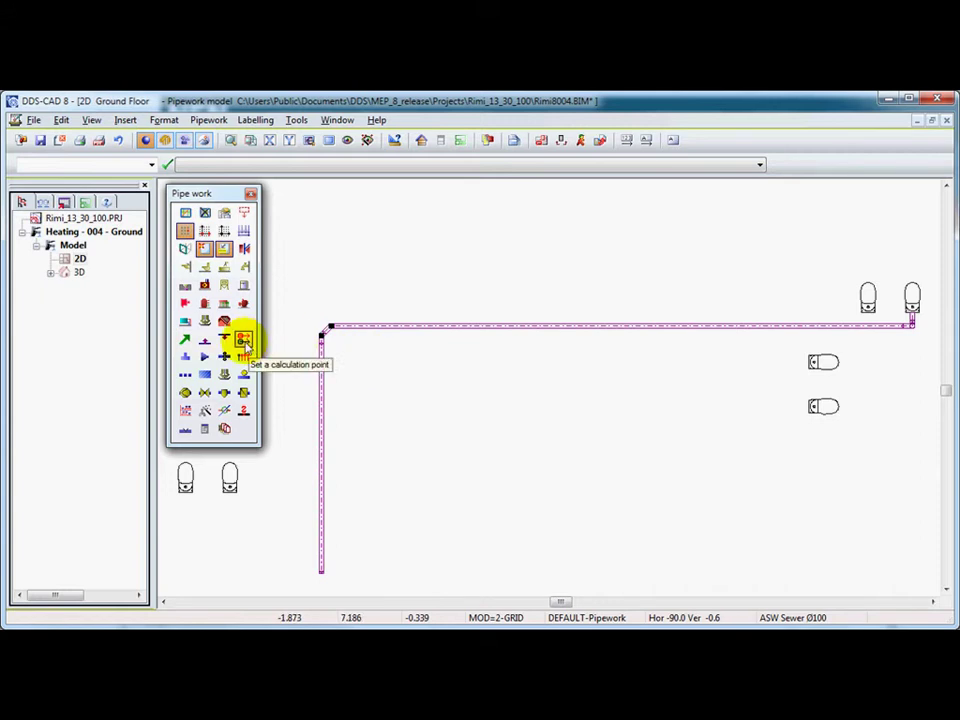
Step: Set a calculation point at the sewer pipe's lower end, name the circuit Temp, and run the drainage calculation
drag(277, 493, 361, 600)
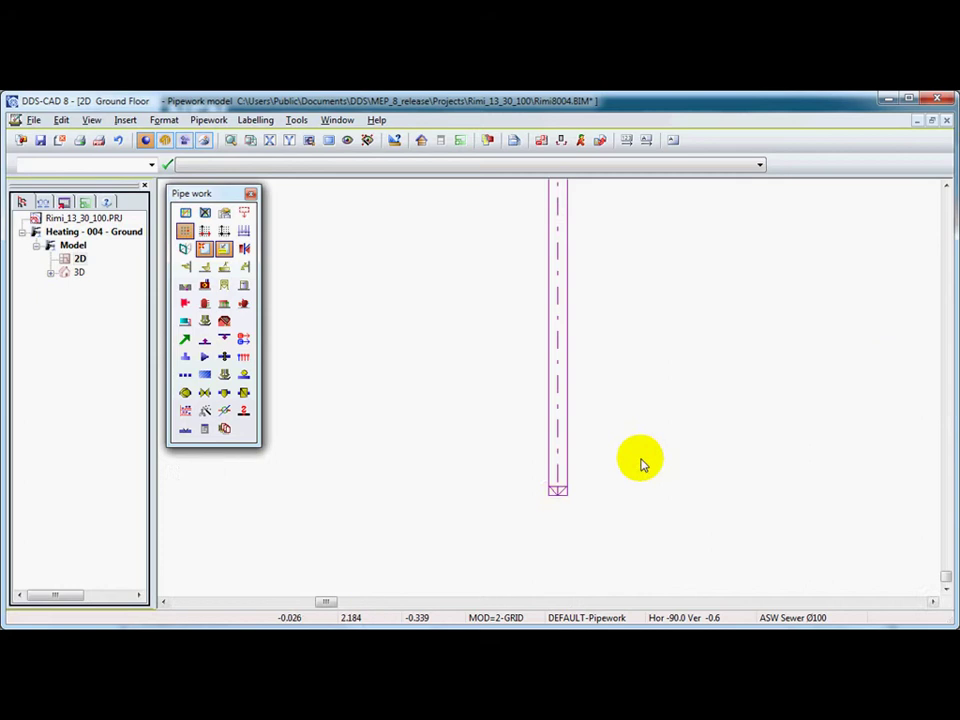
click(246, 340)
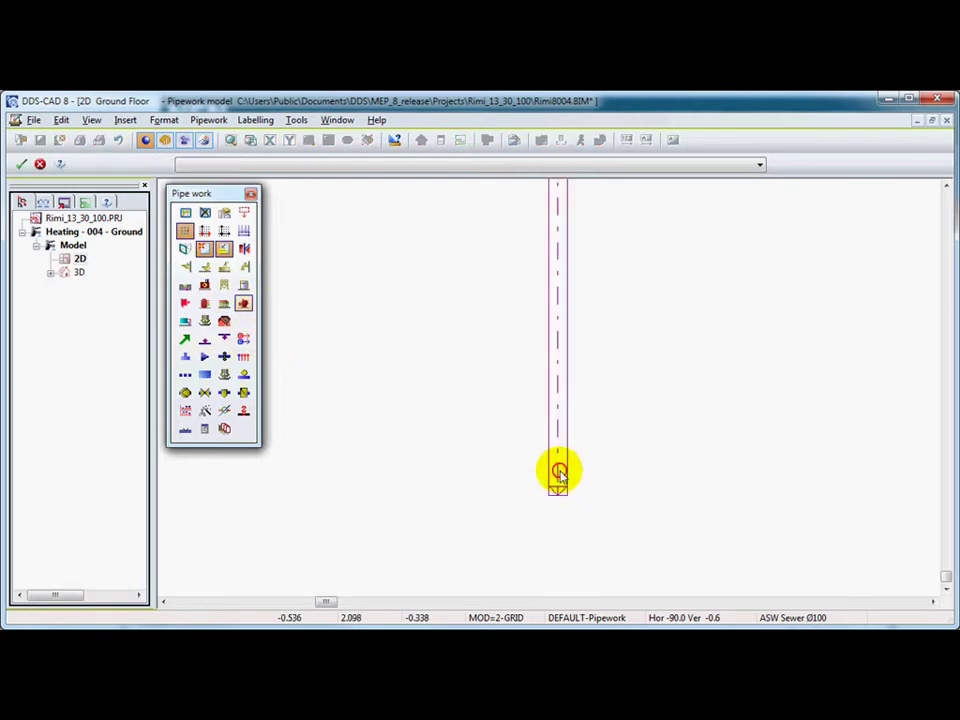
click(557, 473)
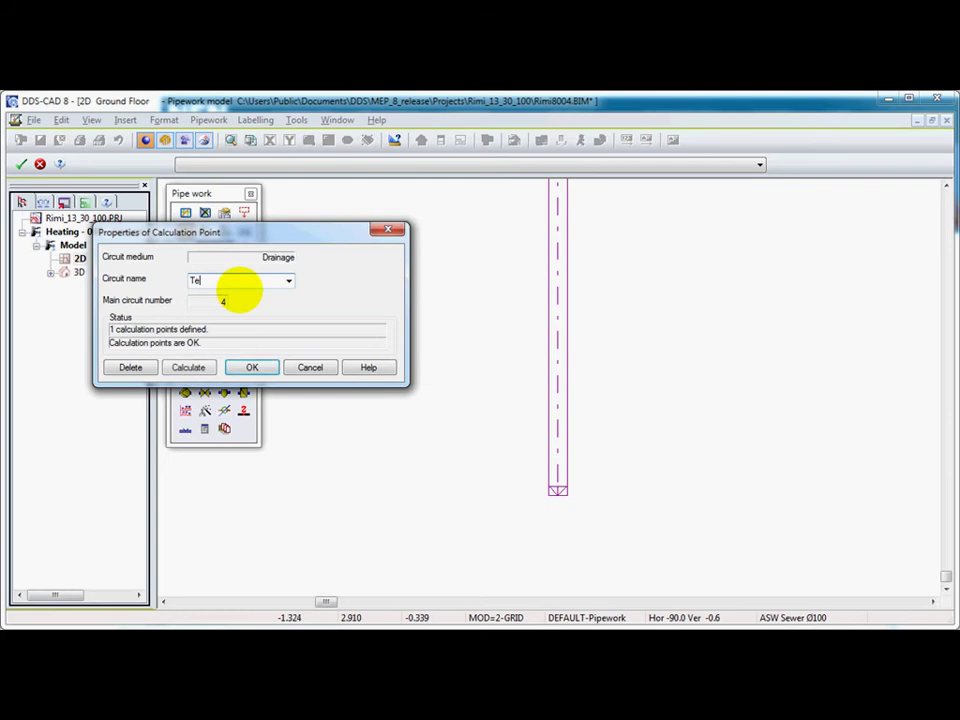
click(189, 368)
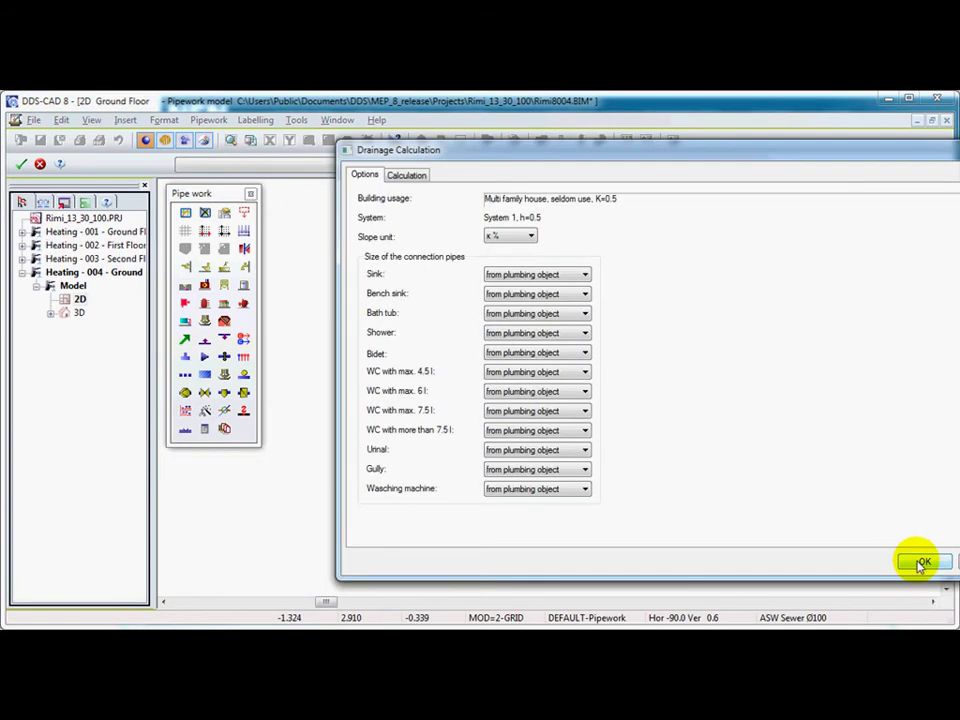
click(918, 563)
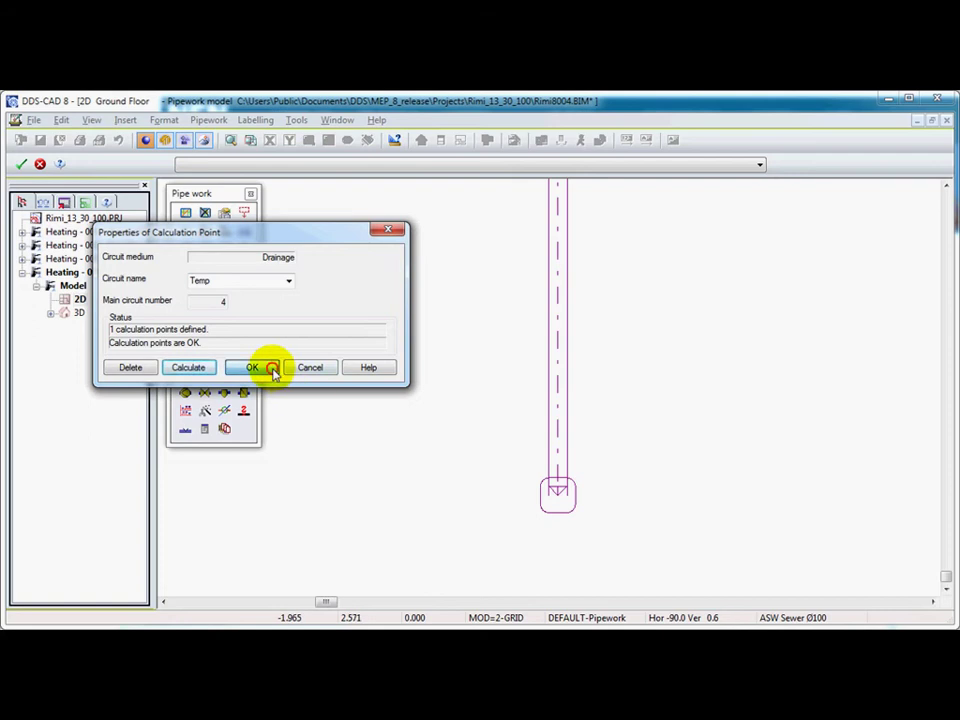
click(268, 367)
key(Escape)
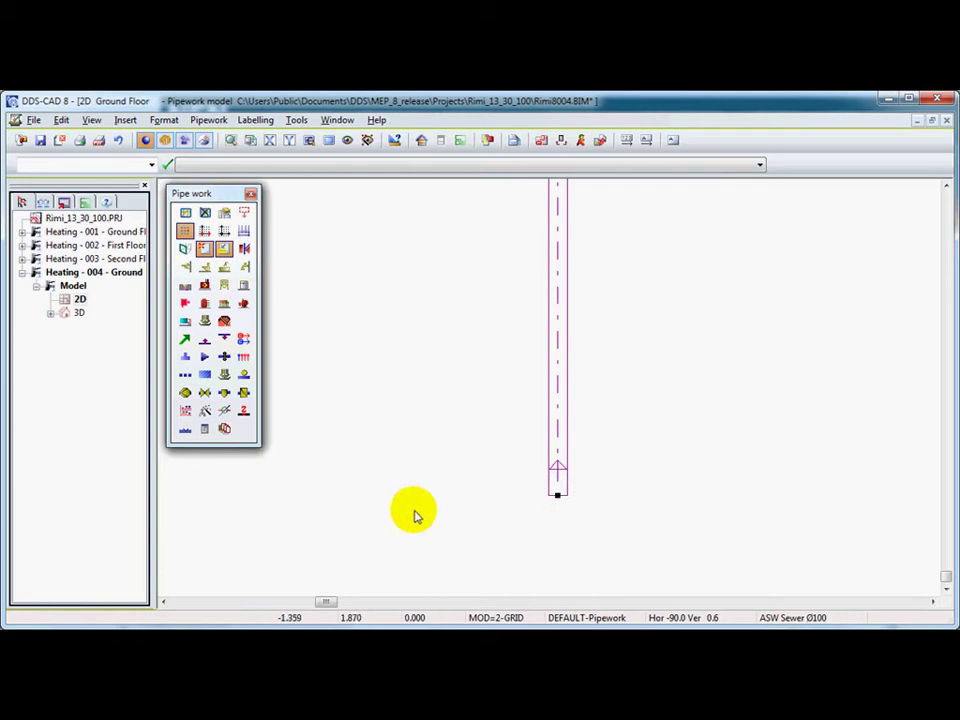
Step: Connect the other toilet of the upper pair to the sewer pipe using the Pipe in floor drainage connection
key(Home)
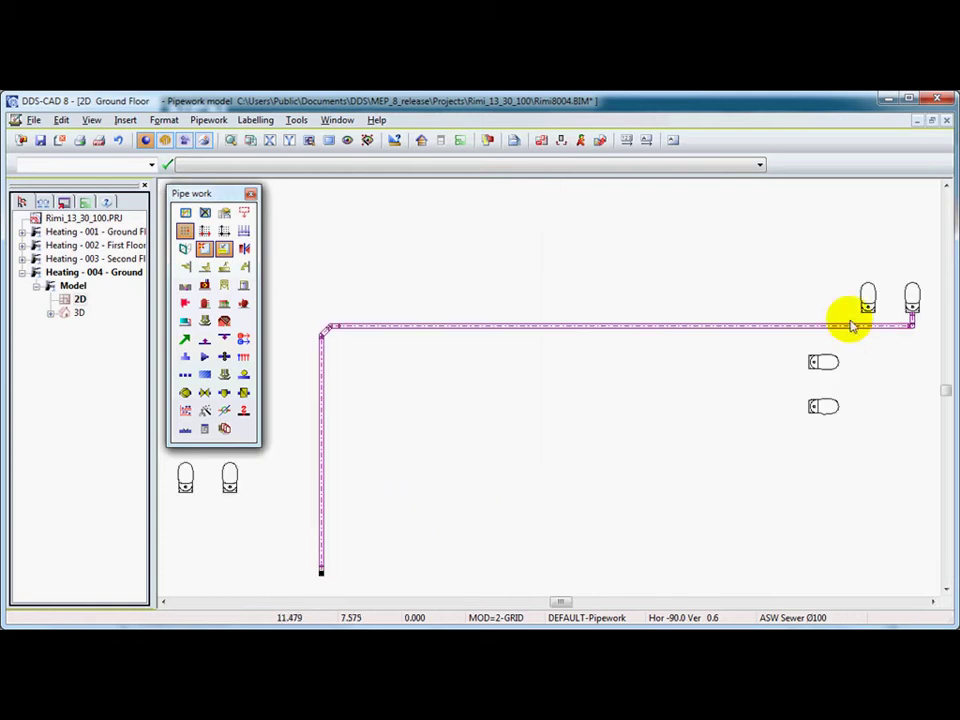
drag(833, 275, 940, 372)
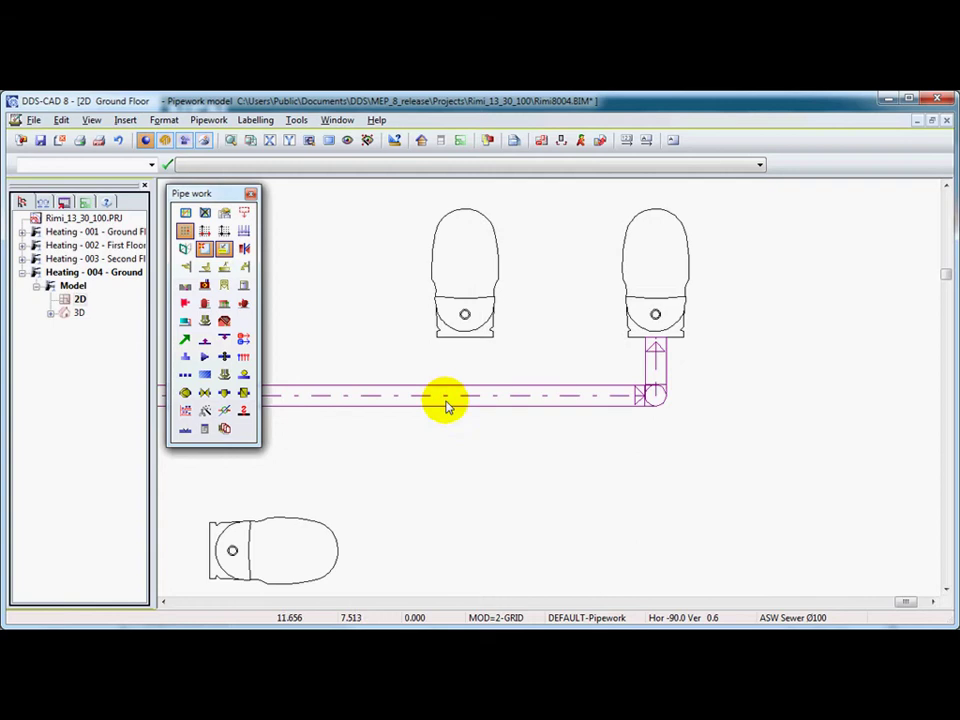
scroll(864, 332, down, 2)
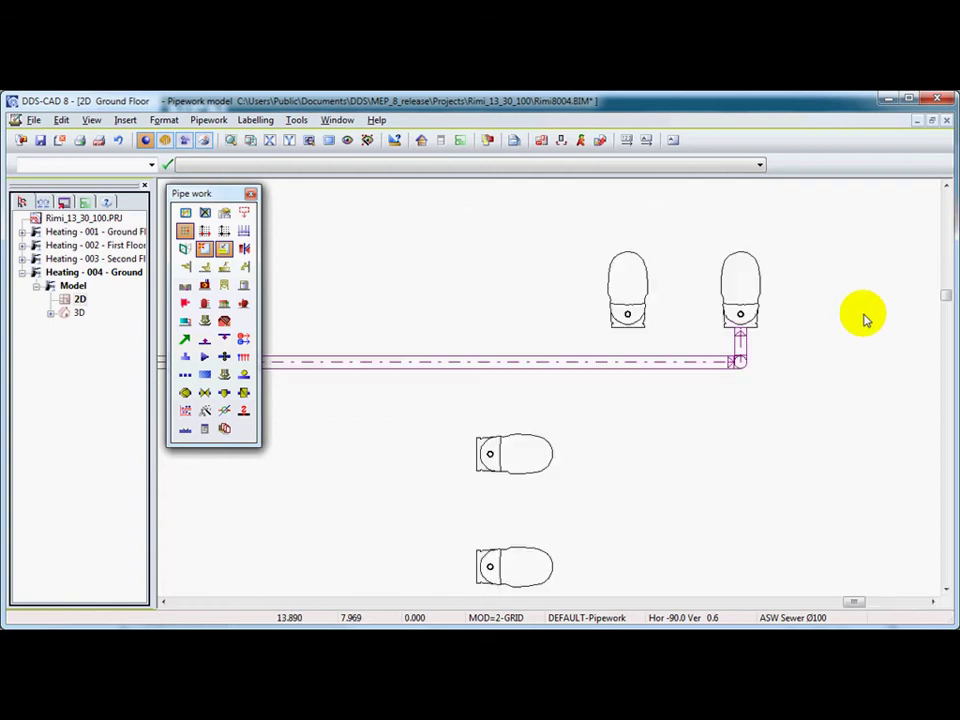
click(645, 318)
right_click(659, 304)
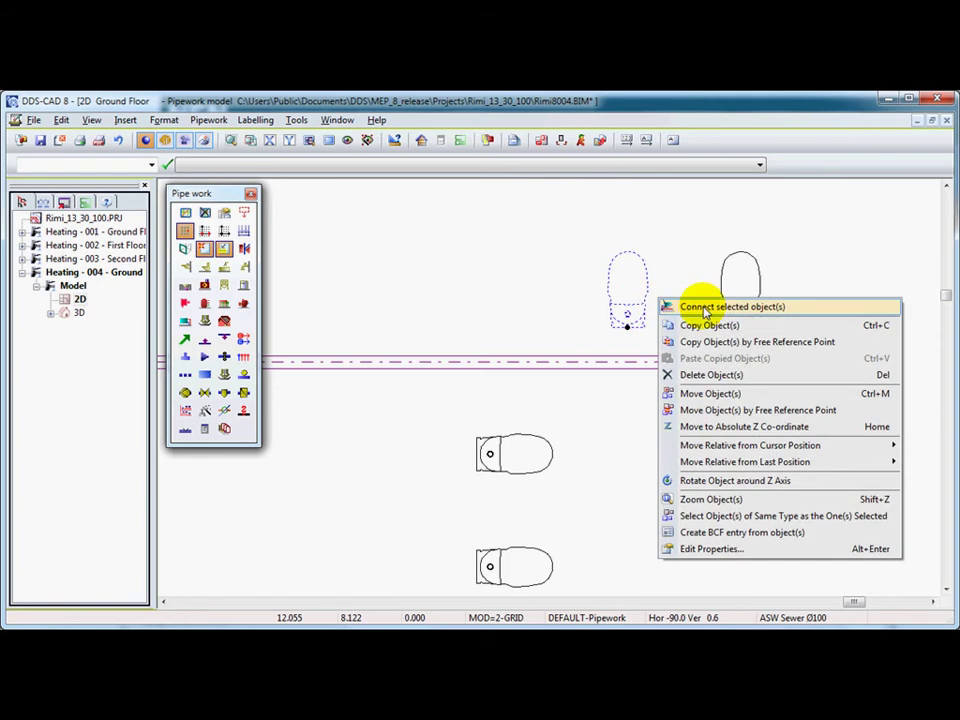
click(705, 310)
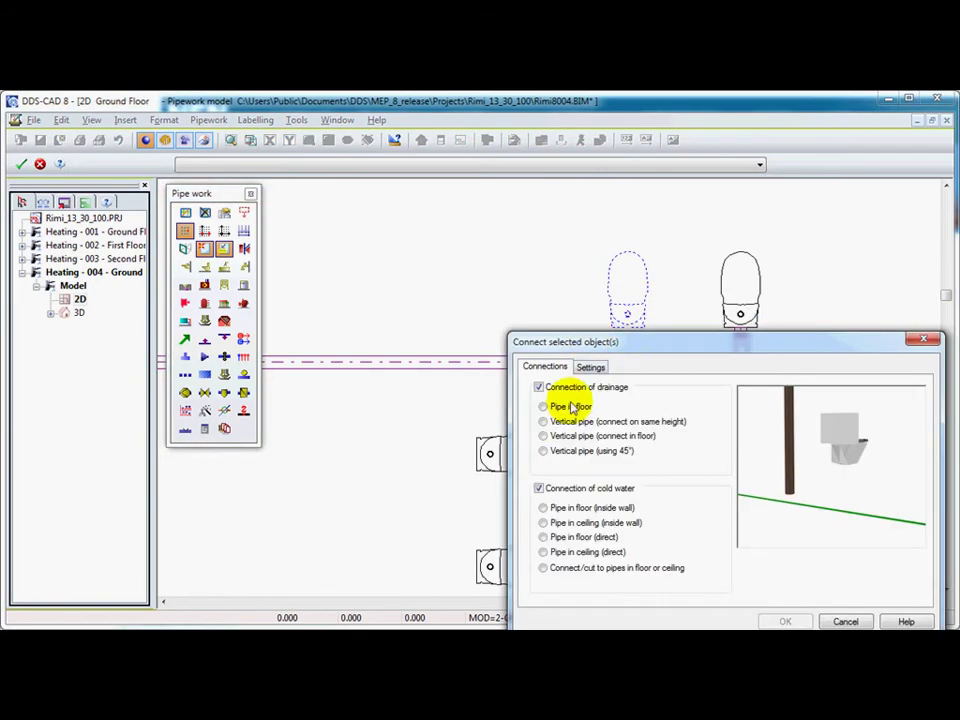
click(572, 408)
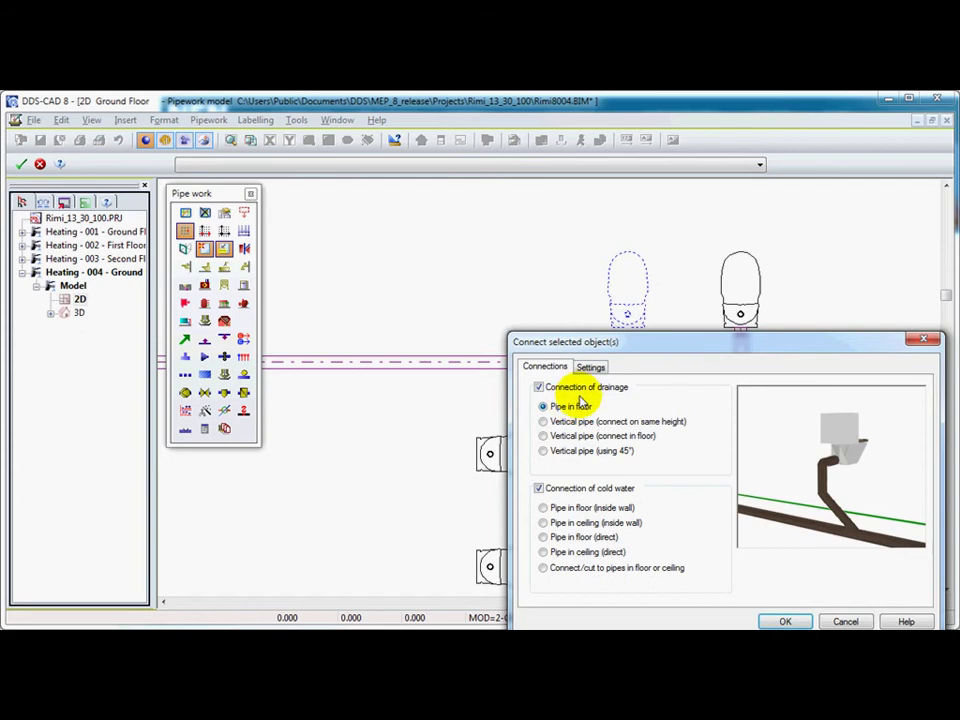
click(789, 621)
Step: Start a sewer pipe at the lower of the two sideways toilets and drop it to absolute Z -0.150 m
scroll(895, 250, down, 1)
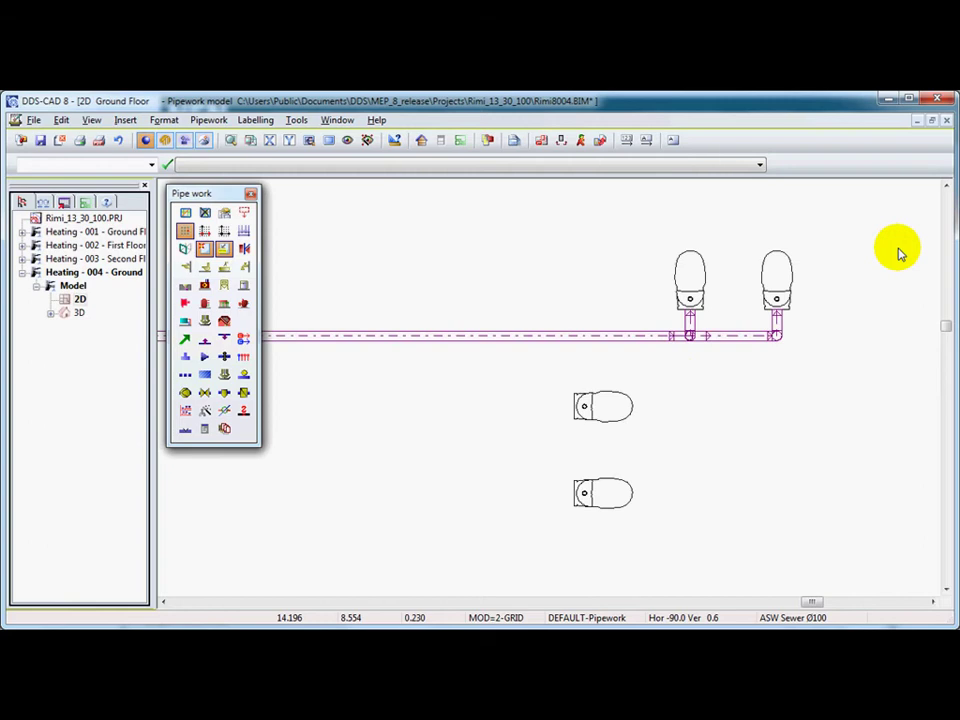
drag(512, 521, 670, 383)
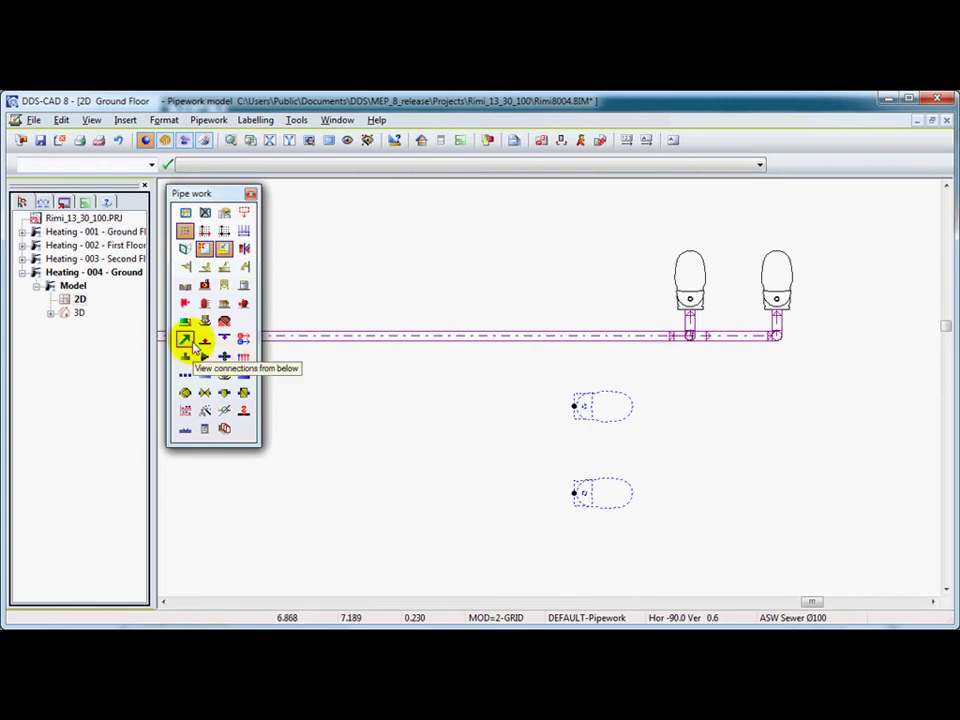
click(185, 339)
click(366, 410)
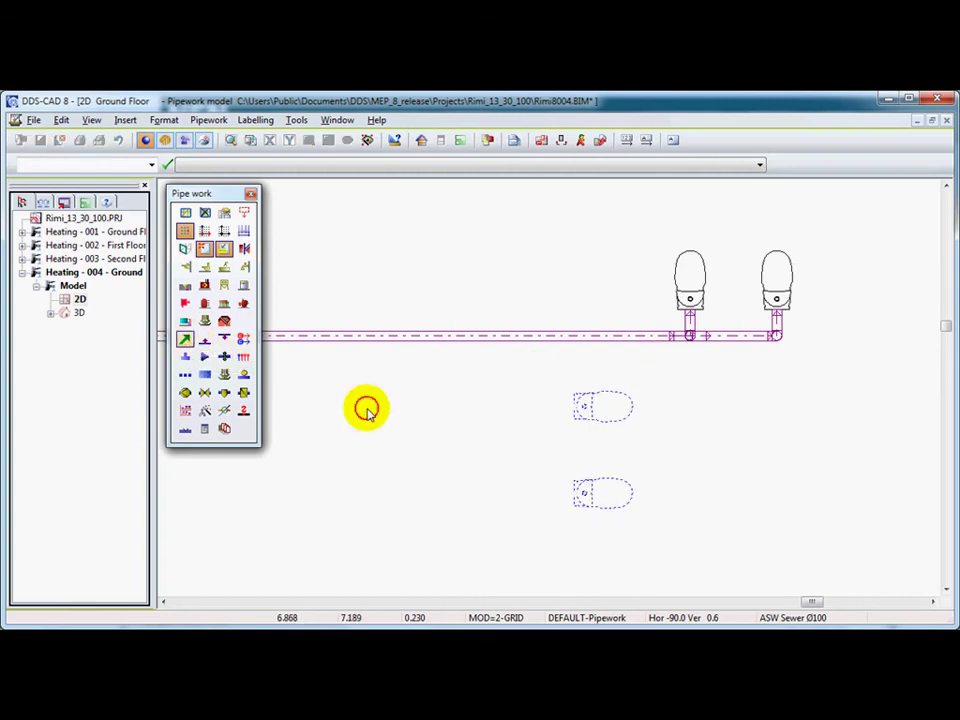
click(572, 494)
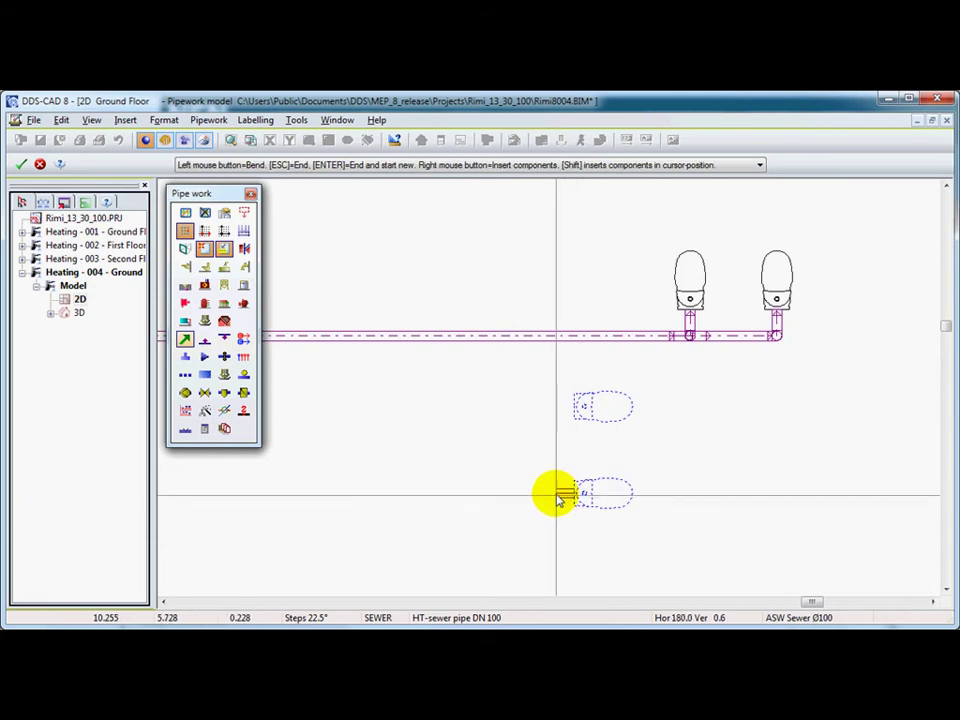
click(558, 497)
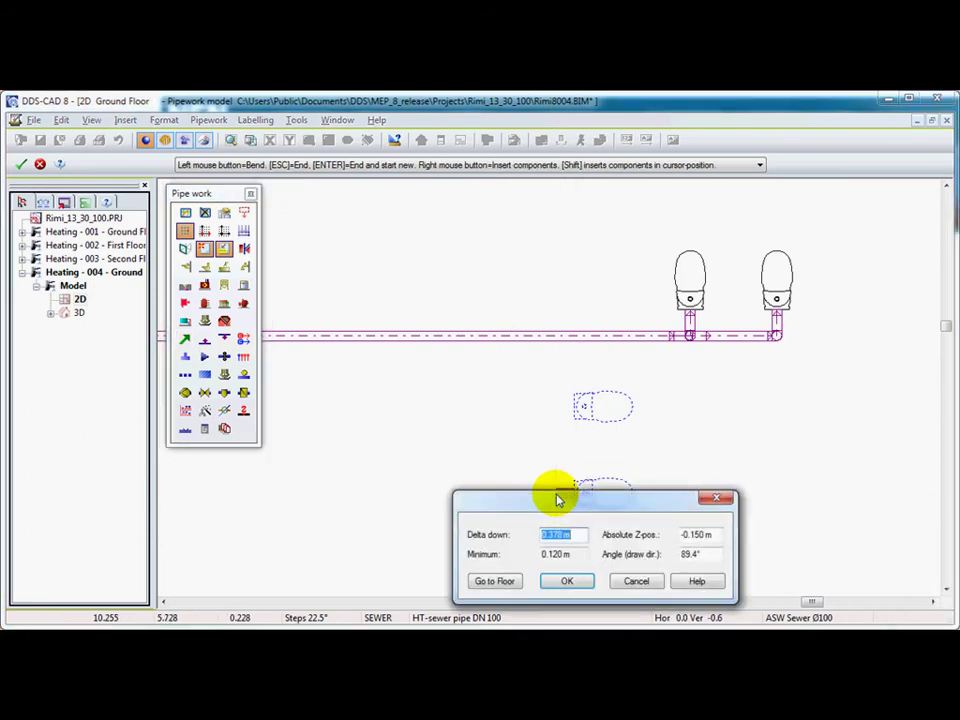
click(572, 584)
Step: Run the branch pipe up toward the main pipe, bend it 45° toward the flow, and end it just short of the main
scroll(552, 360, up, 2)
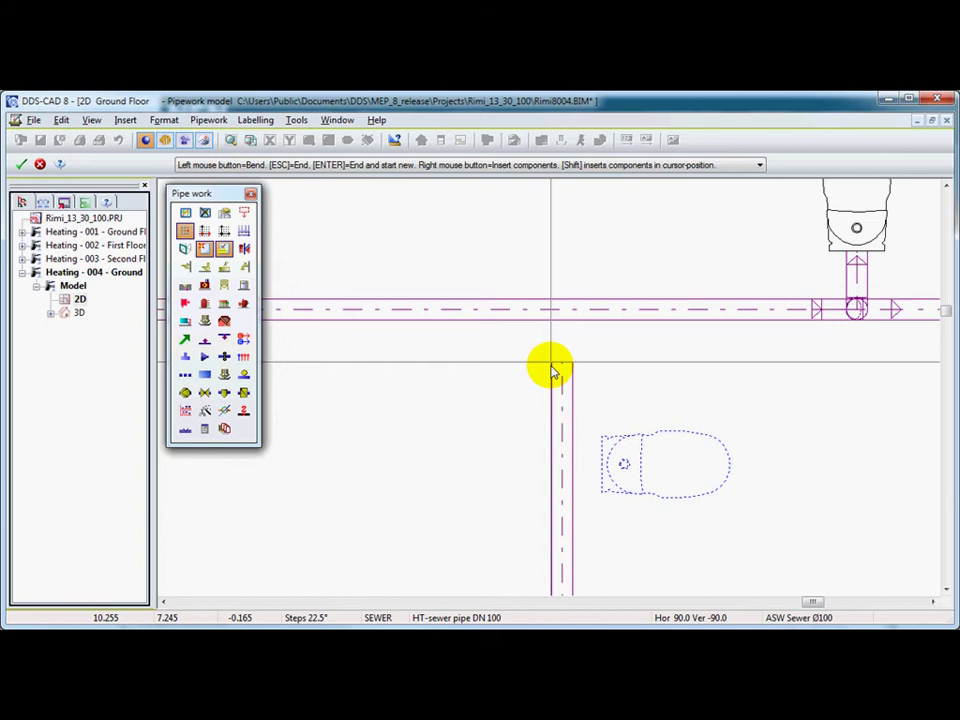
click(553, 369)
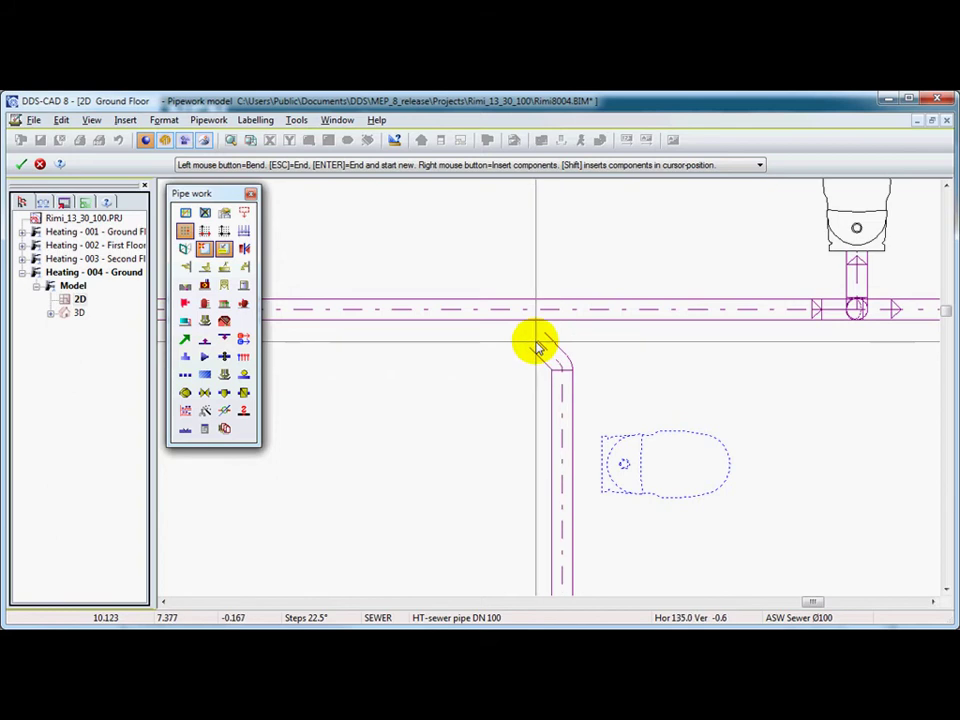
click(538, 347)
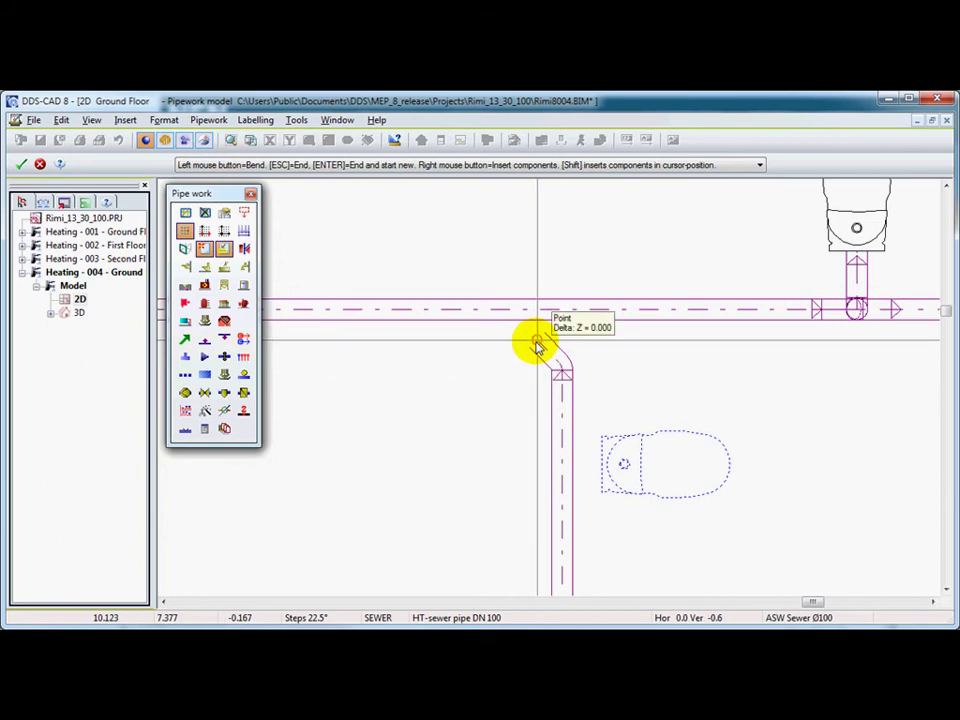
right_click(538, 347)
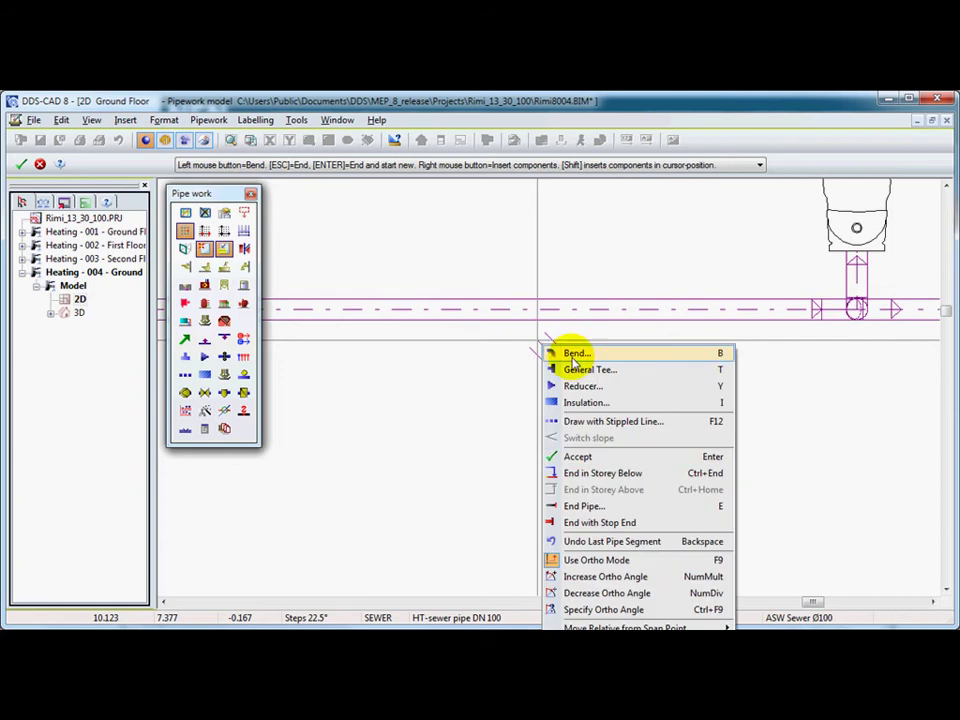
click(612, 456)
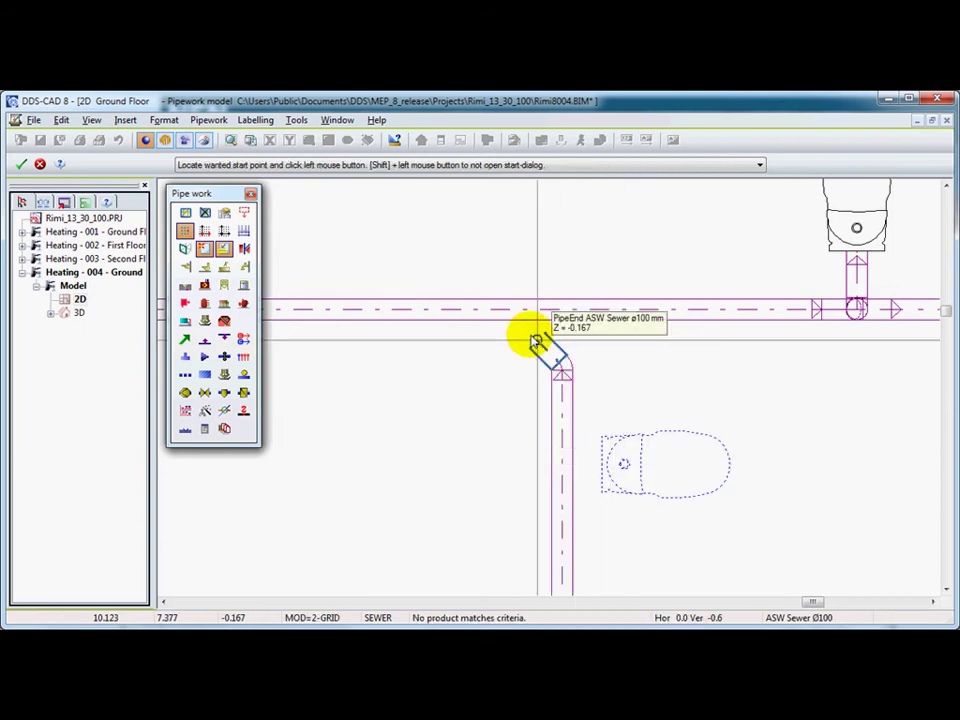
key(Escape)
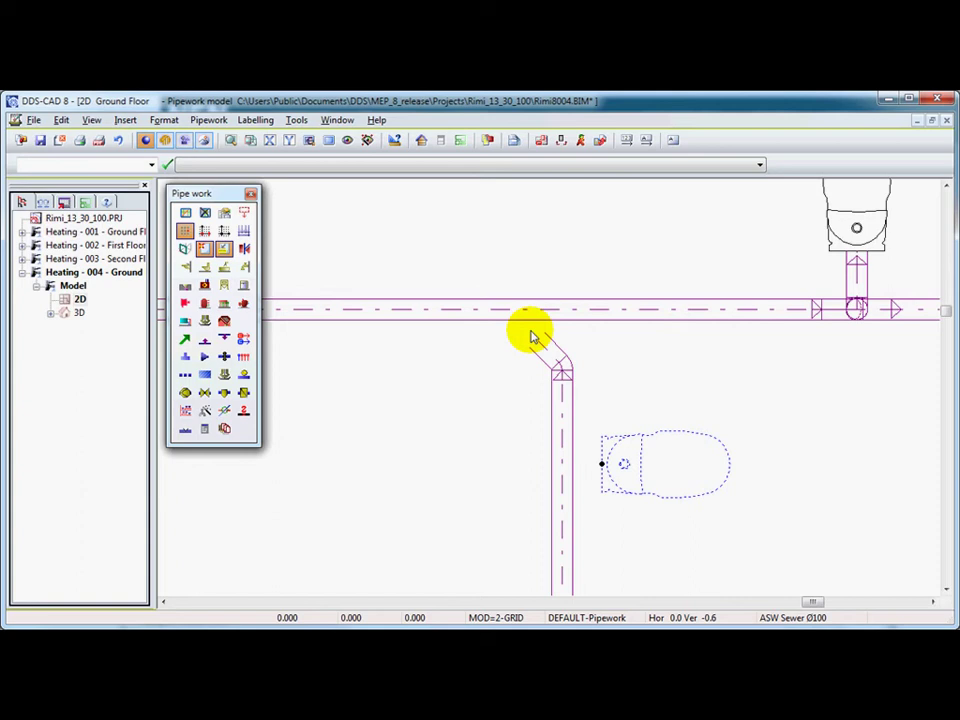
Step: Insert a 45° tee branching right into the horizontal main beside the branch pipe's end, with automatic drawing from the tee turned off
click(185, 358)
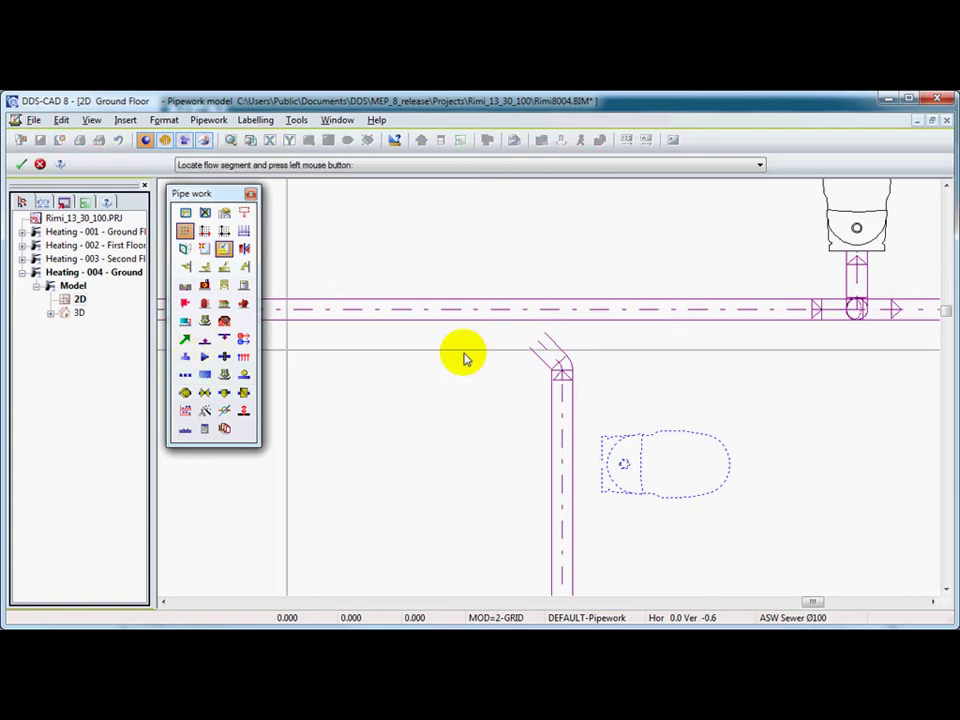
click(511, 313)
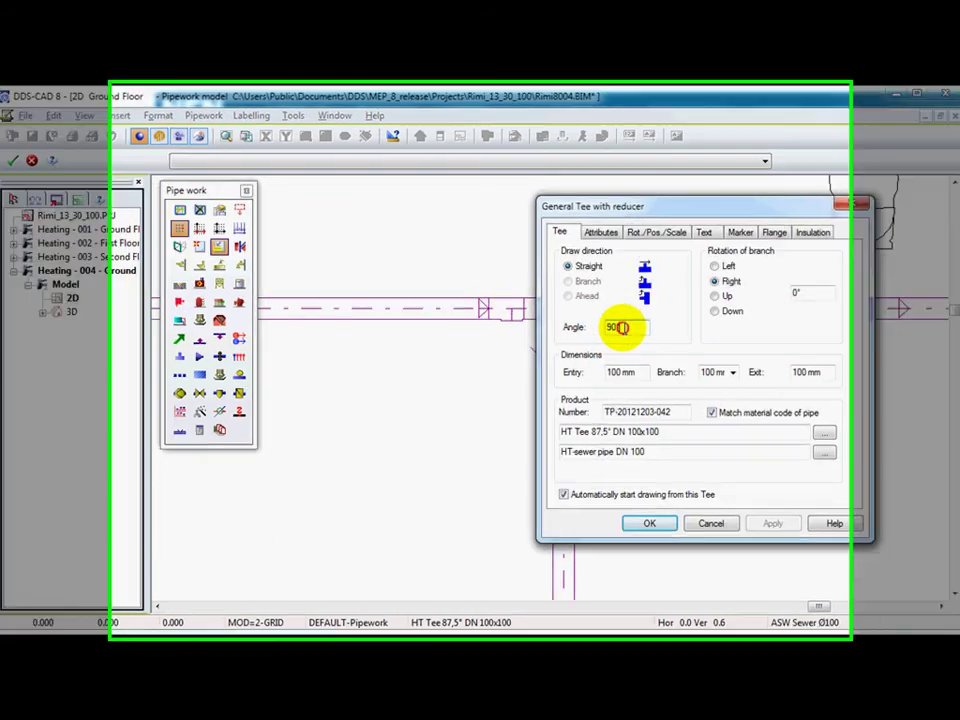
double_click(620, 328)
text(45)
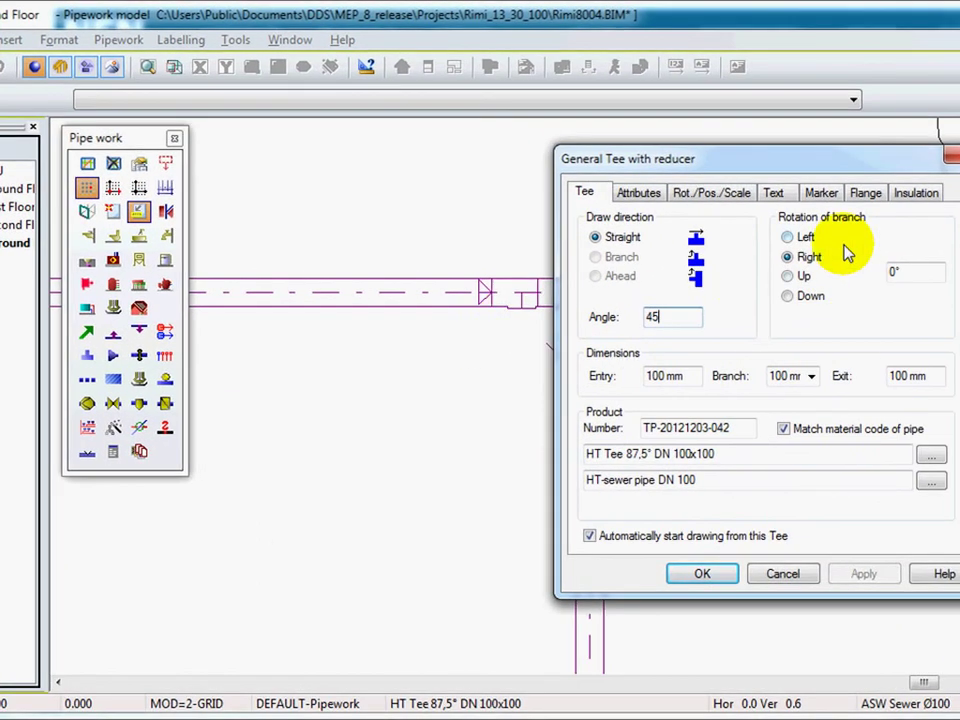
click(752, 280)
click(800, 158)
drag(800, 158, 914, 145)
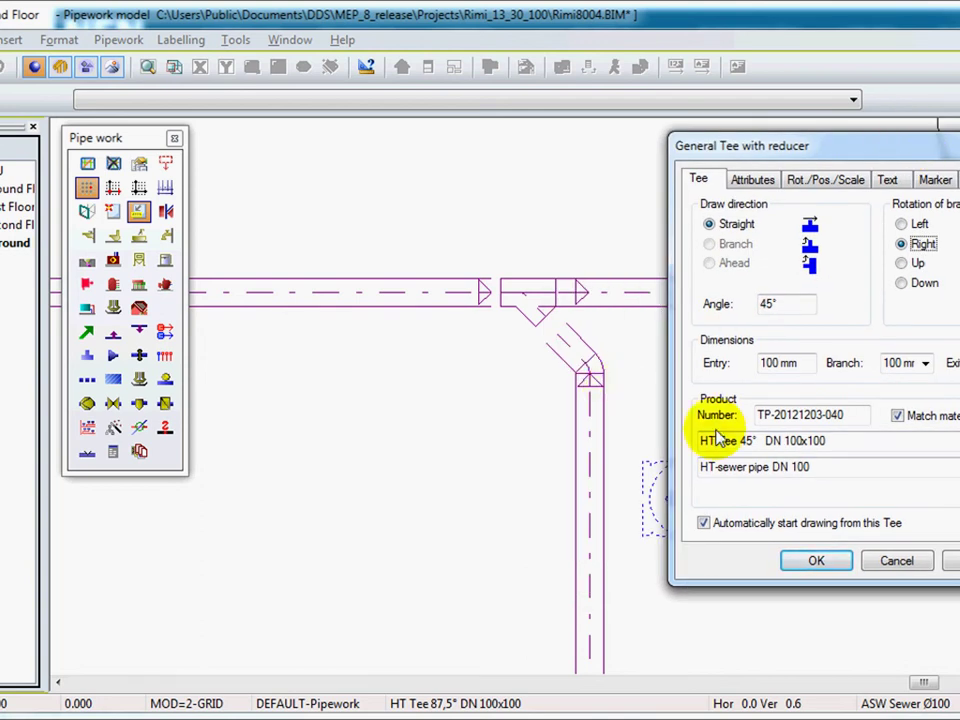
click(705, 524)
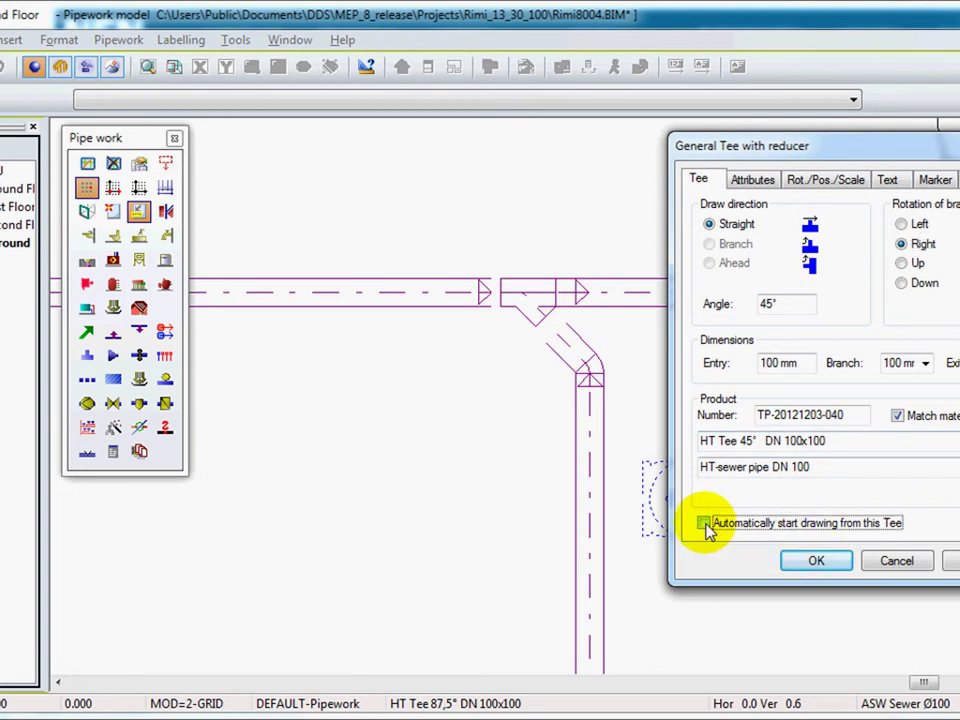
click(818, 562)
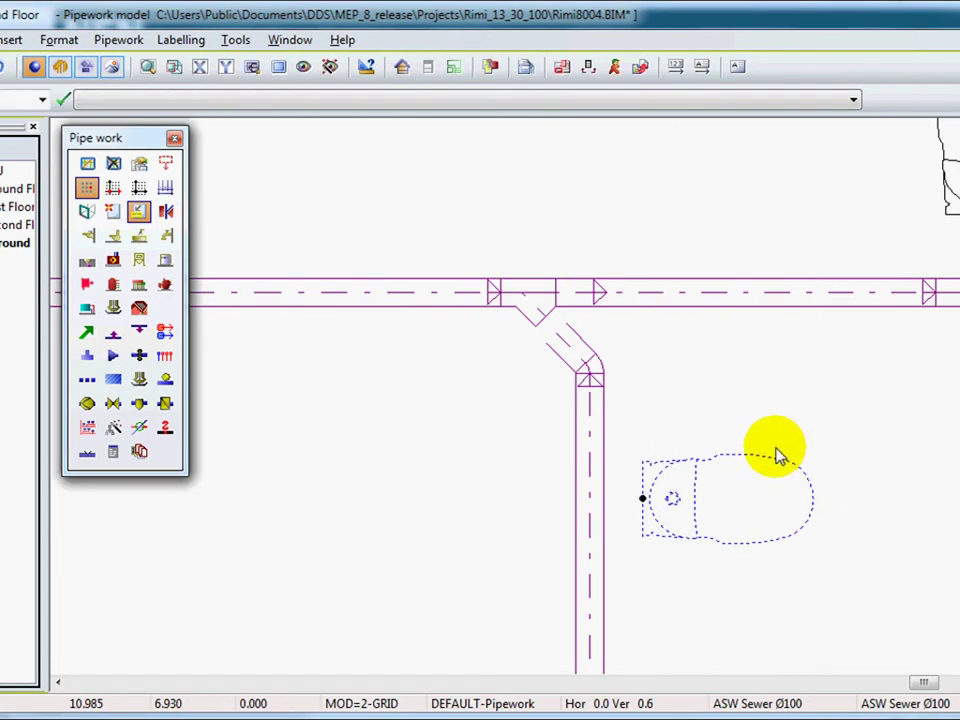
Step: Move the open end of the angled branch pipe onto the tee's branch opening using Move End drawing pipes
scroll(595, 365, up, 1)
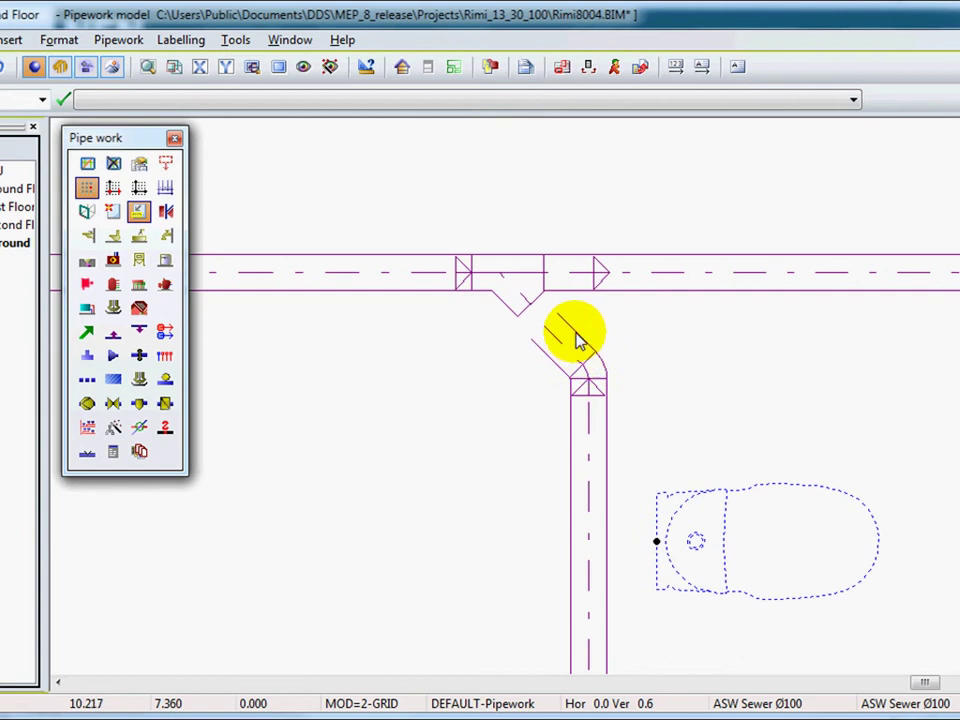
click(572, 338)
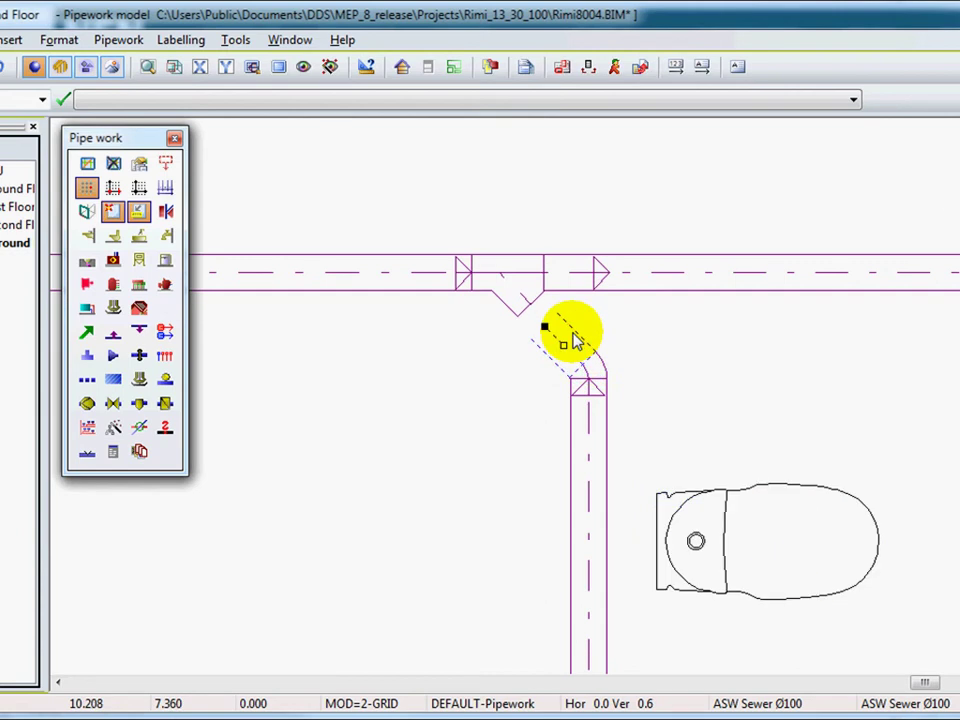
drag(572, 340, 548, 340)
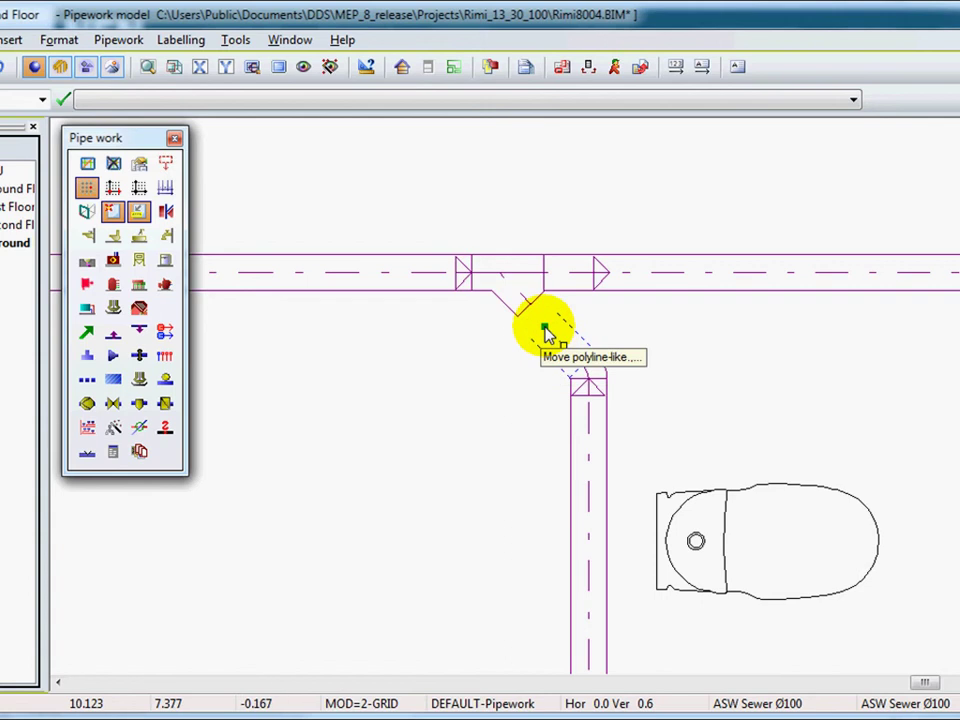
click(546, 334)
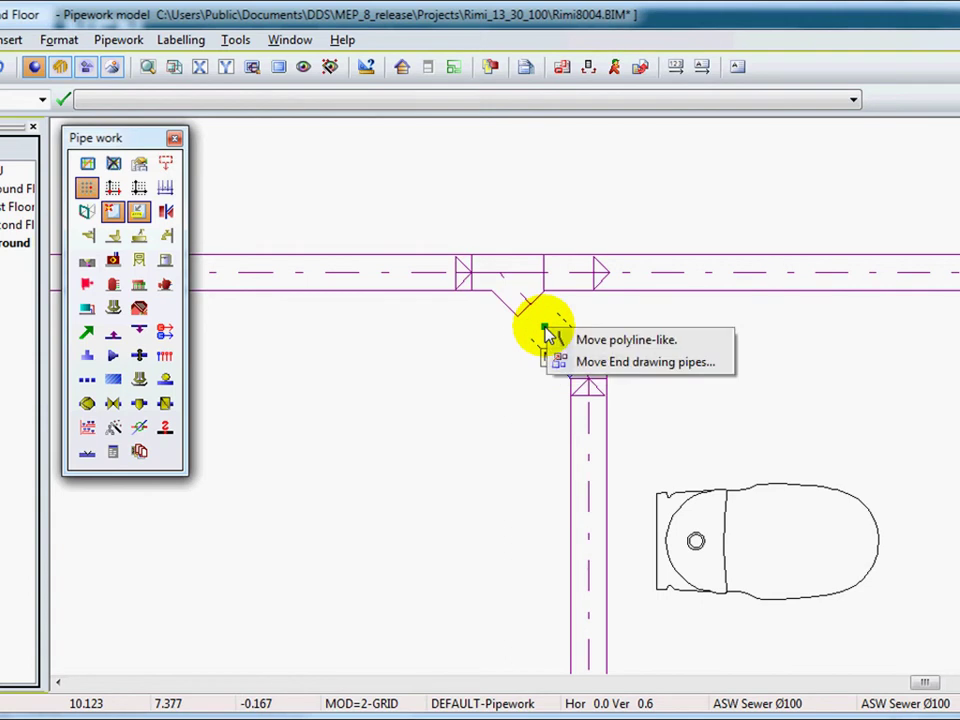
click(593, 366)
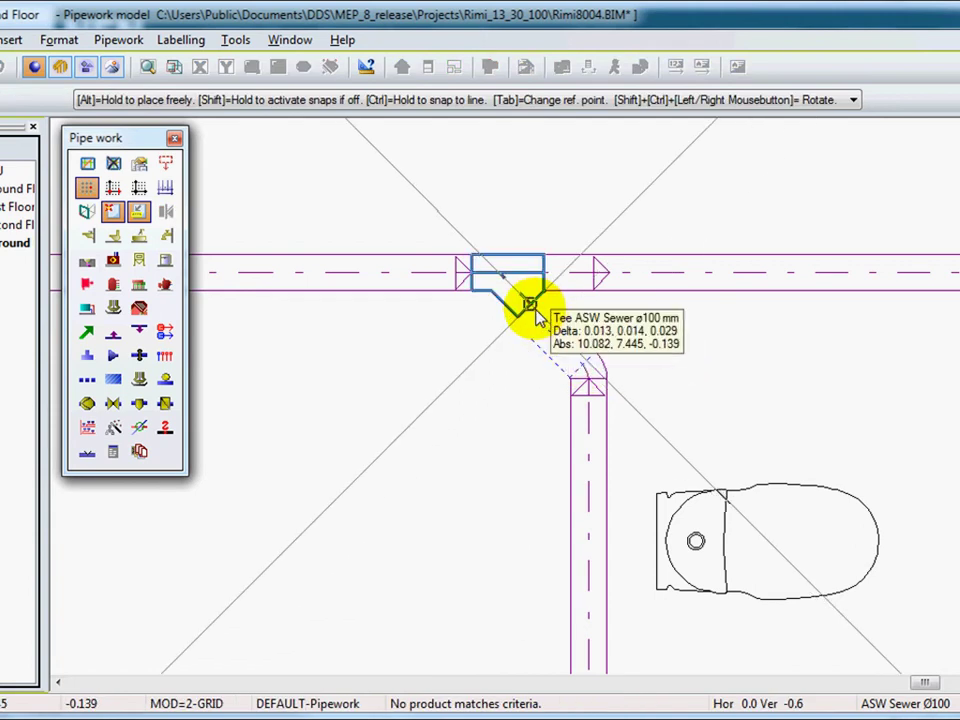
click(527, 298)
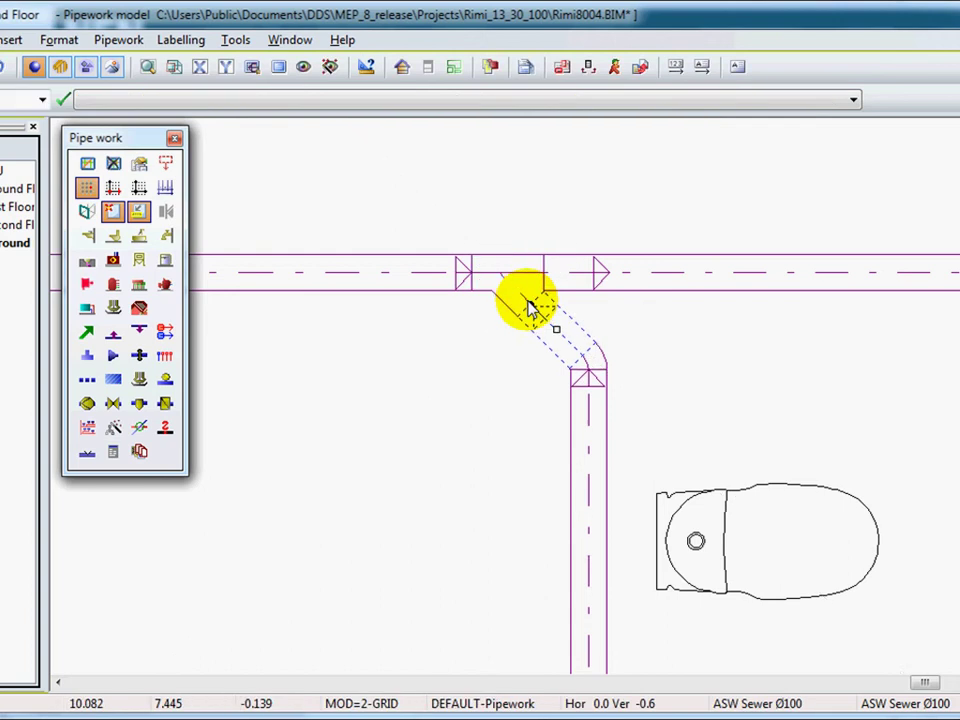
Step: Examine the joined branch, tee and main in the 3D view from several angles, and return to the 2D plan
scroll(568, 231, down, 2)
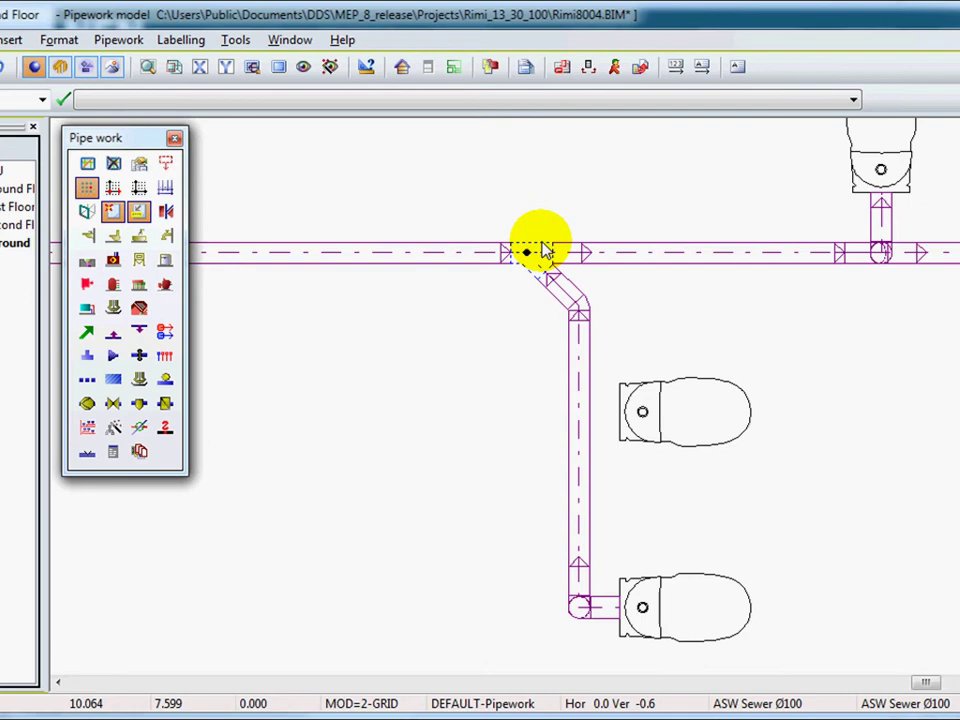
drag(435, 519, 788, 212)
click(174, 66)
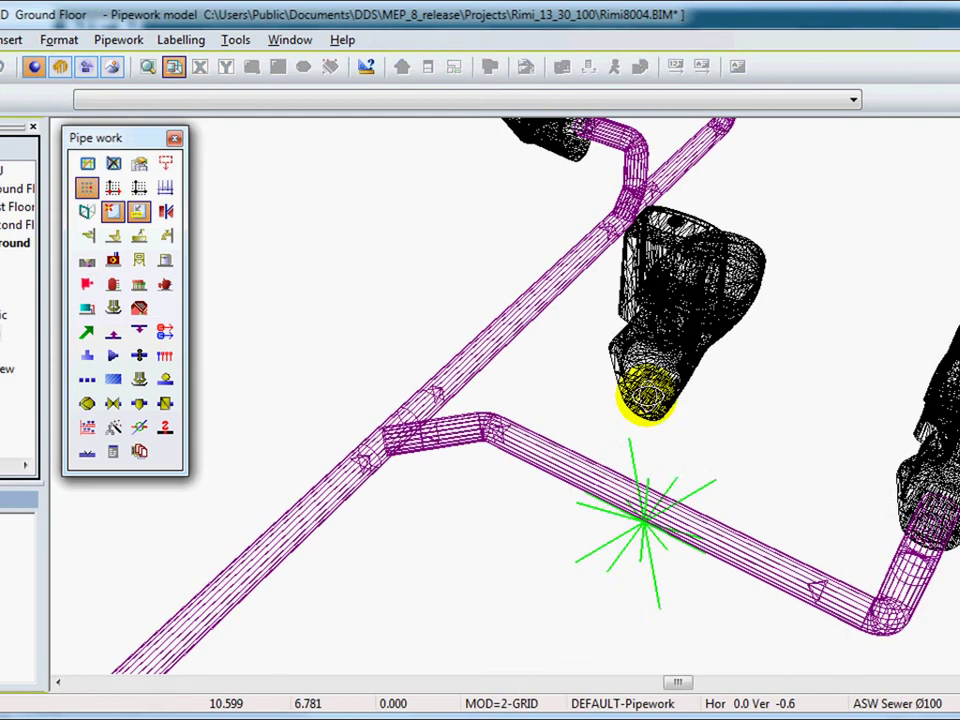
shift+middle_drag(668, 314, 652, 338)
shift+middle_drag(621, 405, 586, 264)
middle_drag(692, 484, 671, 398)
drag(670, 400, 695, 410)
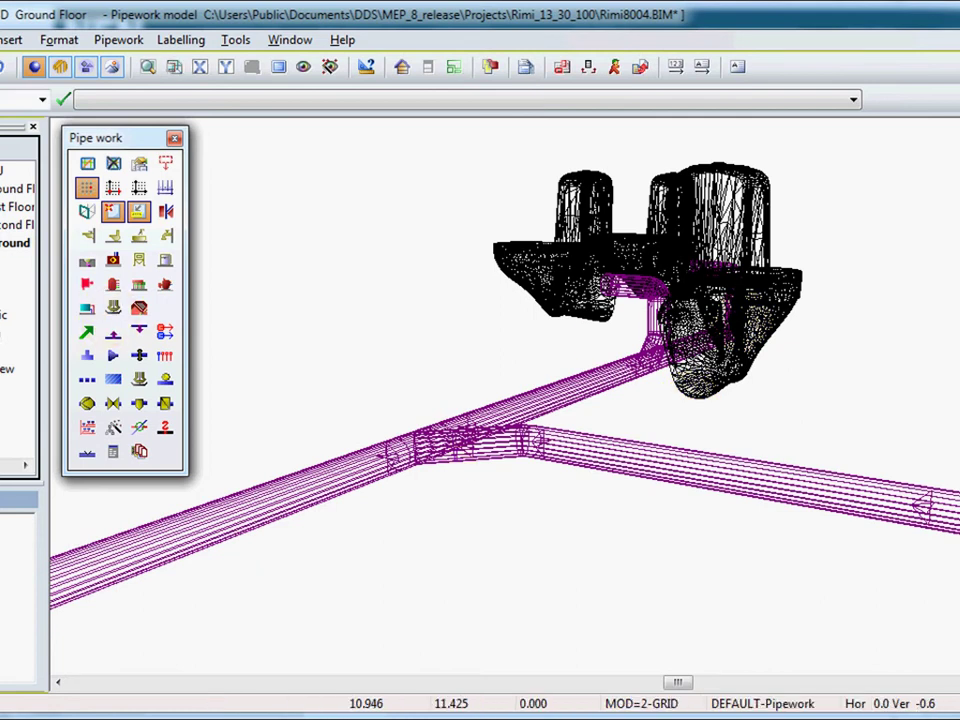
key(ctrl+Tab)
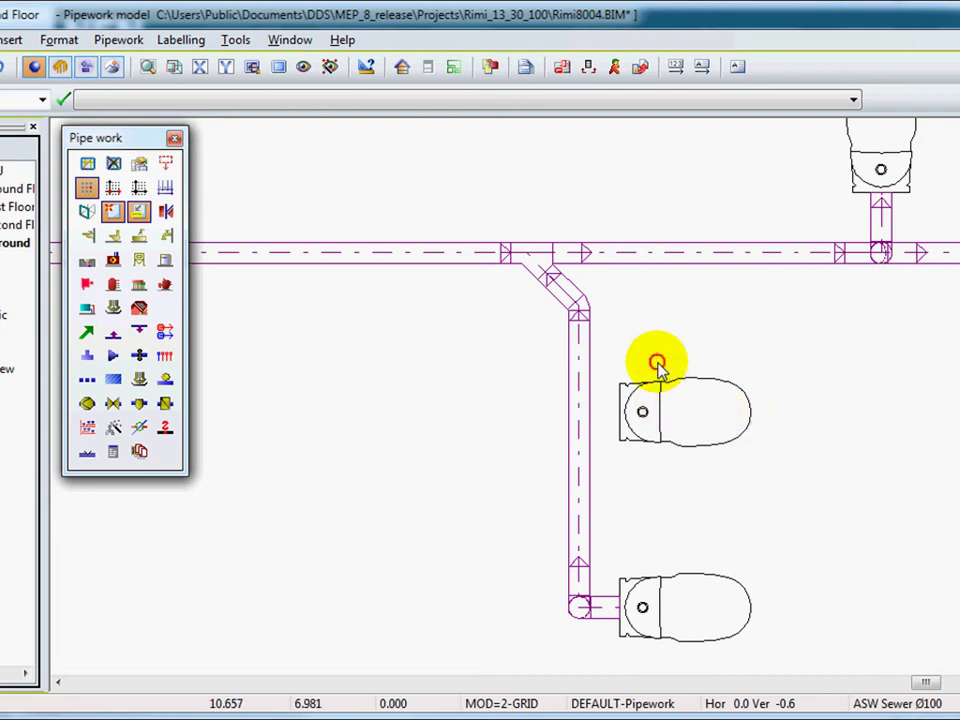
Step: Connect the upper of the two sideways toilets to the new branch using the Pipe in floor drainage connection
click(690, 405)
right_click(697, 410)
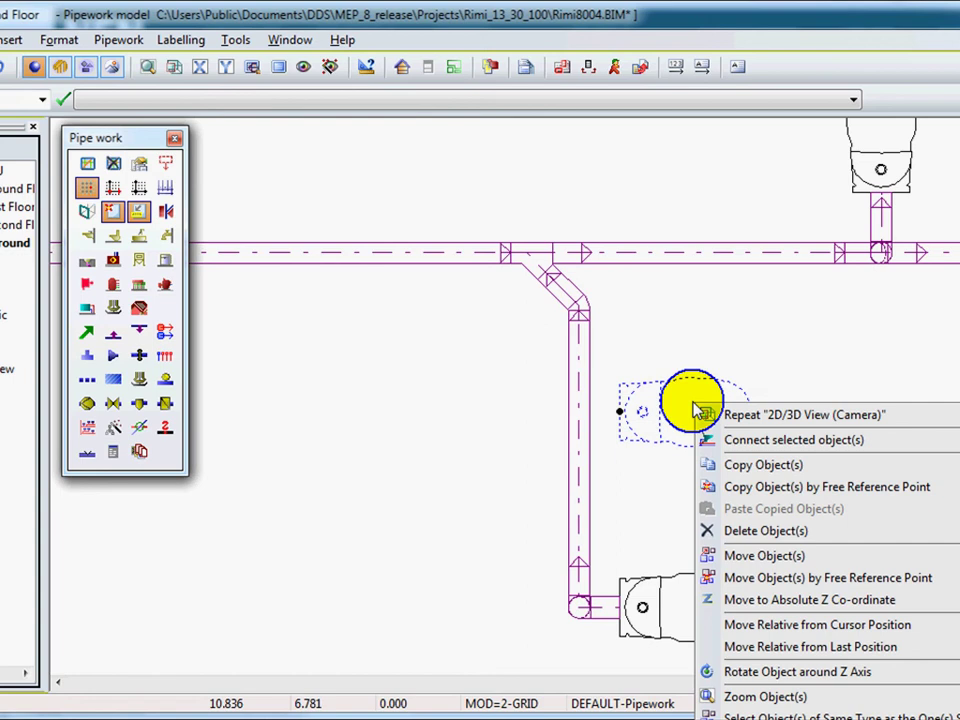
click(757, 443)
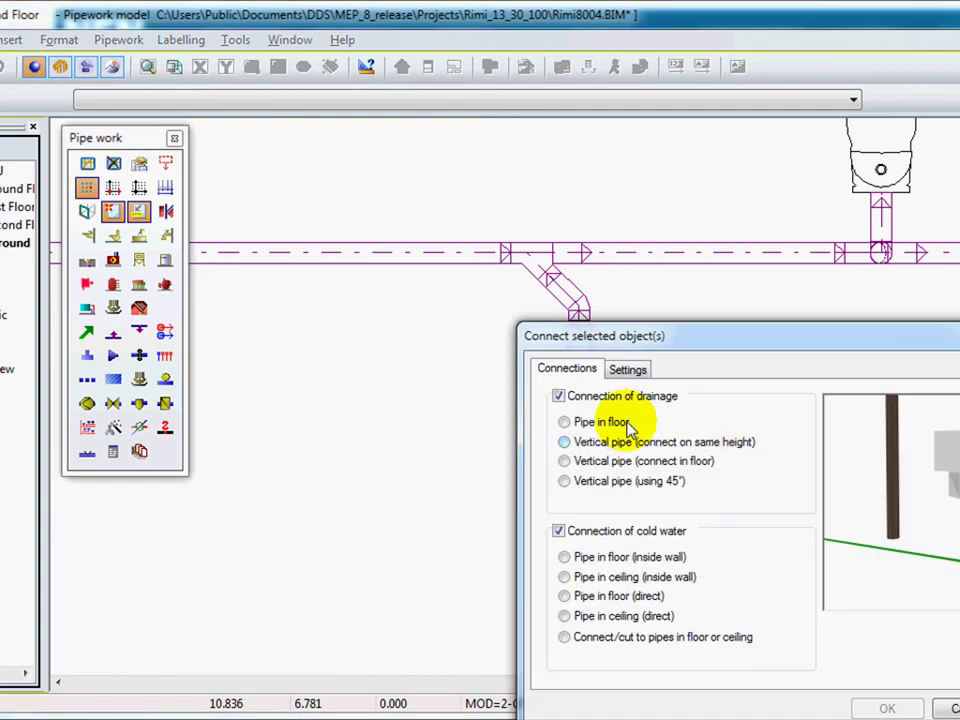
click(625, 425)
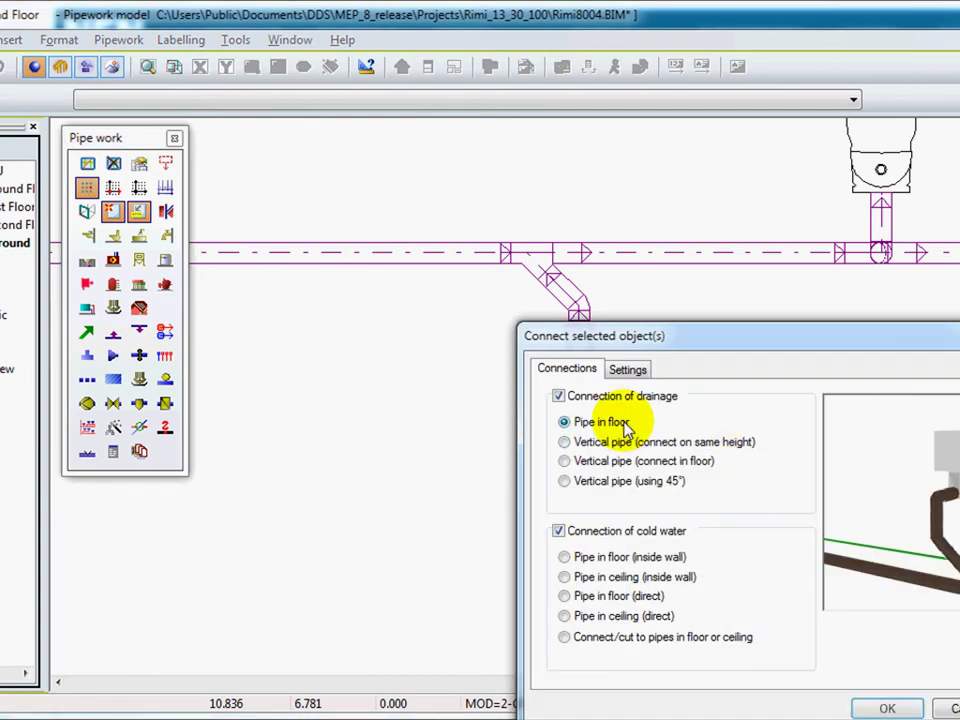
click(887, 709)
Step: Start a sewer pipe at the outer toilet of the pair beside the vertical main and drop it to absolute Z -0.150 m
scroll(876, 358, down, 5)
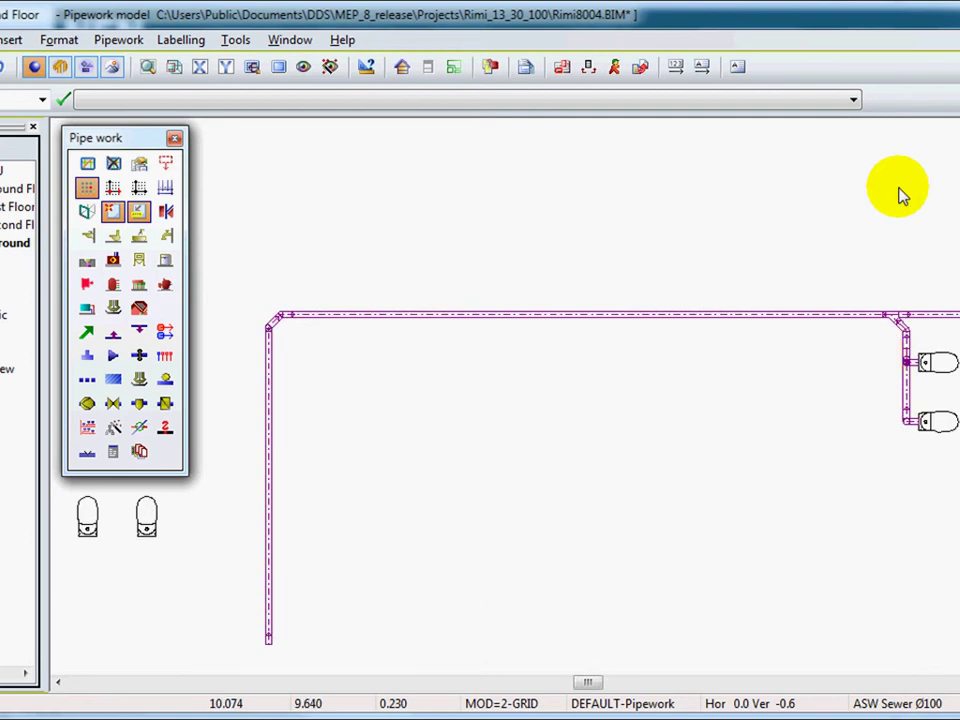
scroll(902, 189, down, 1)
scroll(292, 445, up, 3)
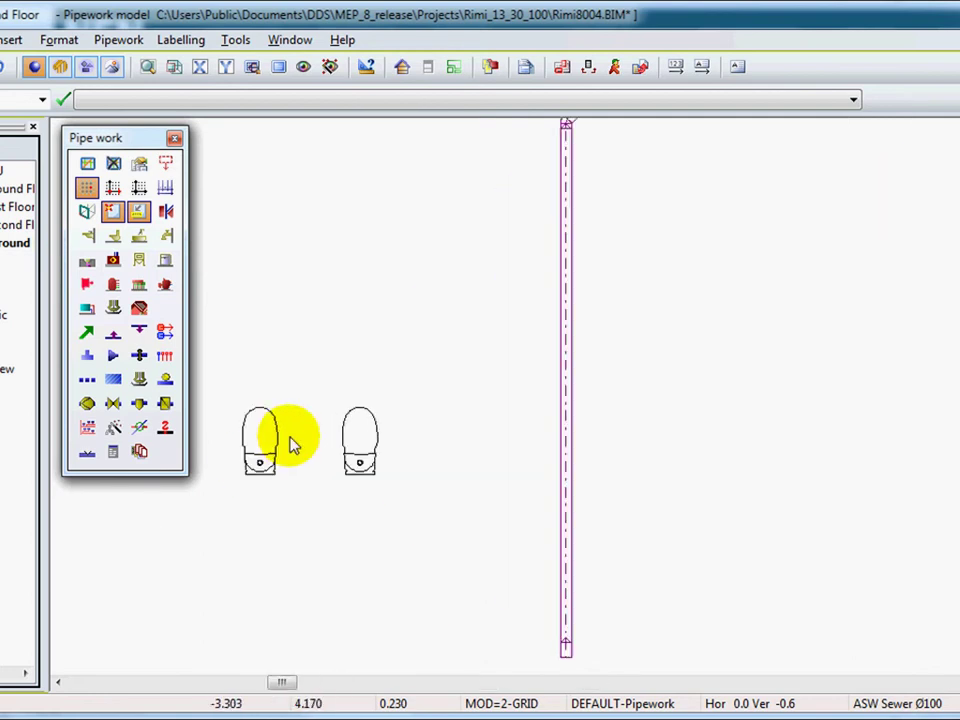
scroll(228, 490, up, 1)
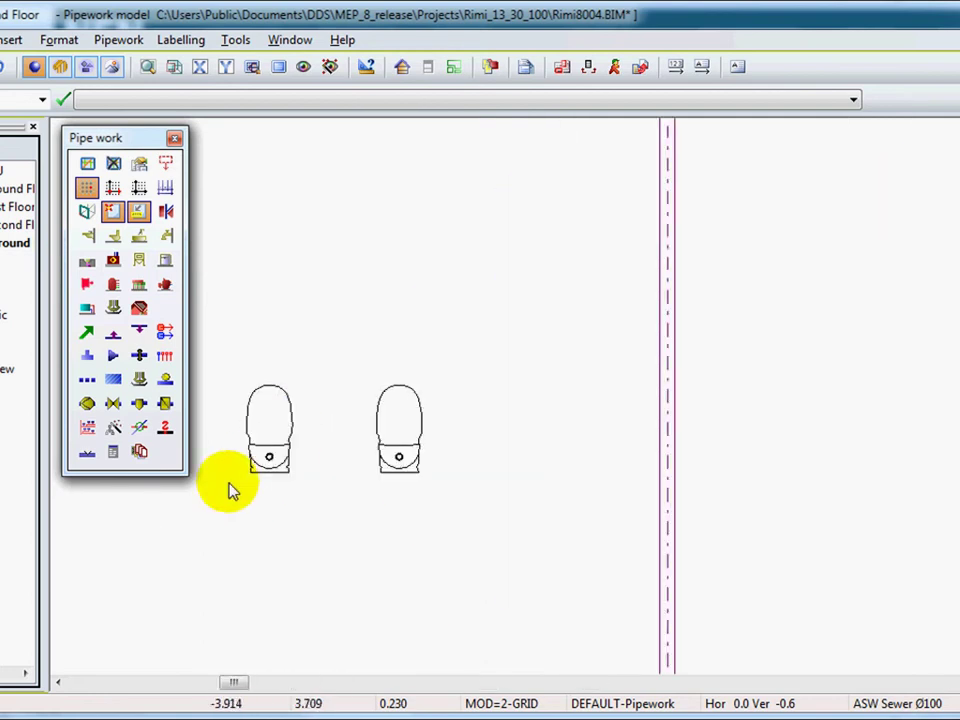
click(88, 336)
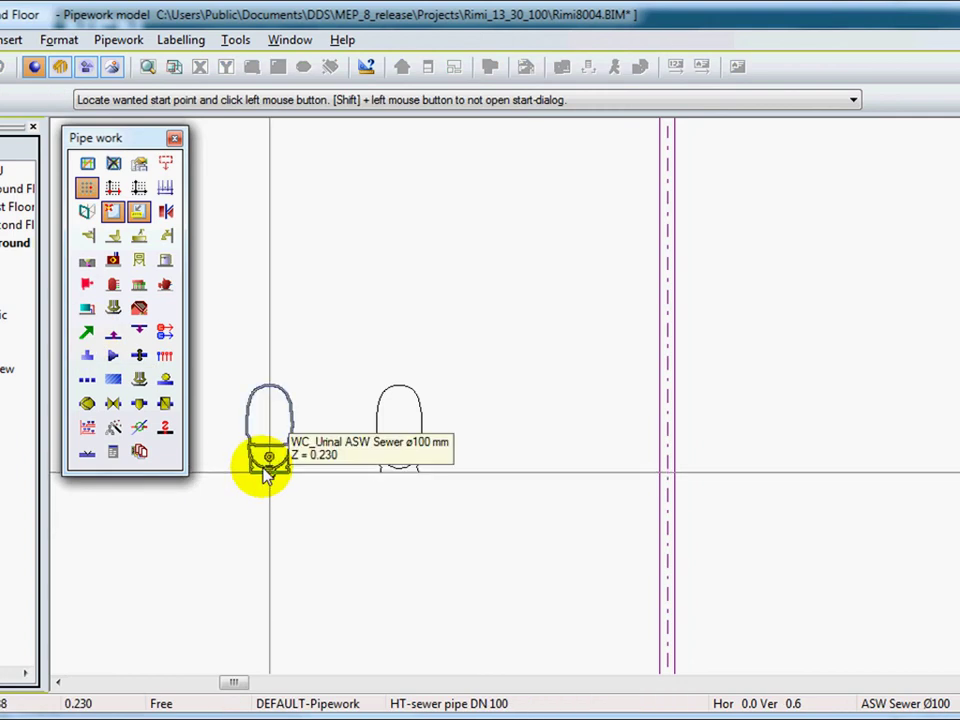
click(265, 480)
click(267, 499)
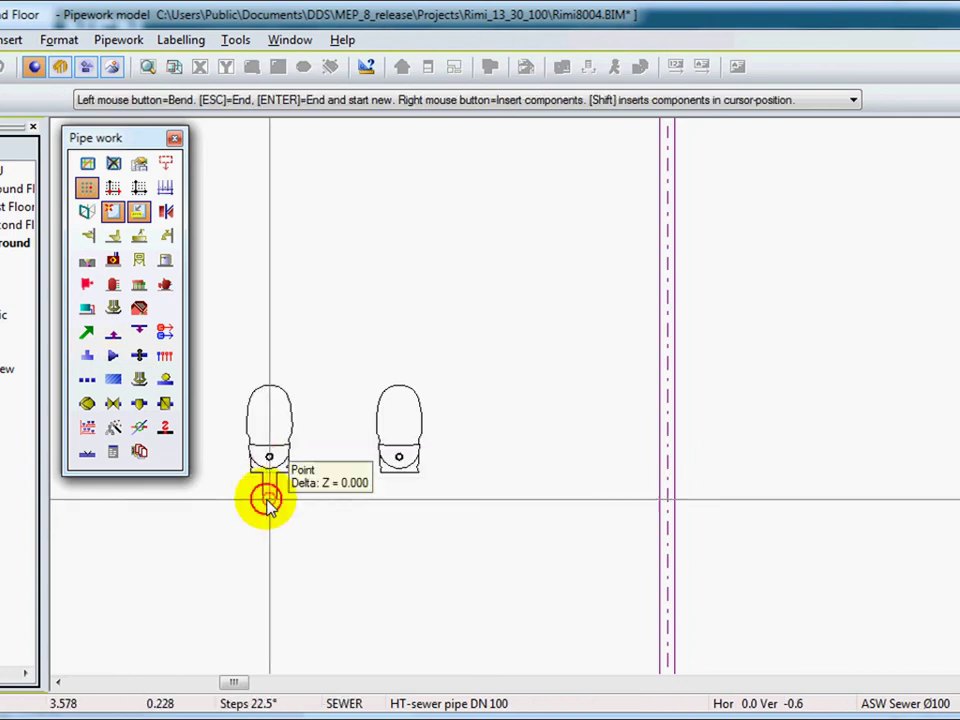
key(z)
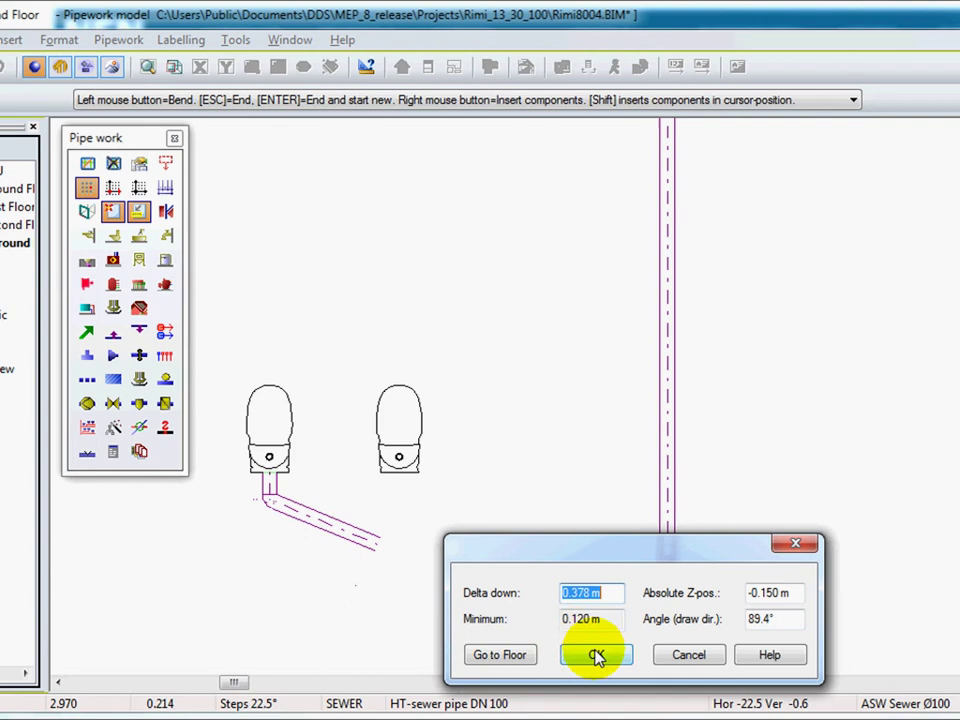
click(598, 650)
Step: Run the pipe horizontally toward the vertical main, bend it 45° downward on the plan, and end it just short of the main
scroll(645, 530, up, 3)
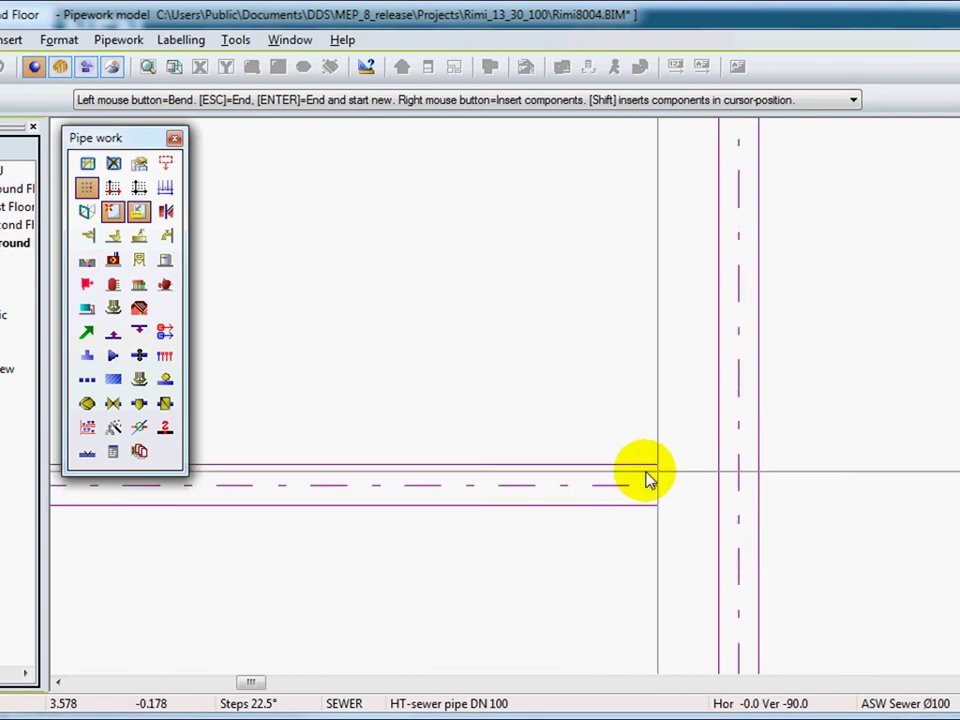
click(674, 520)
key(Escape)
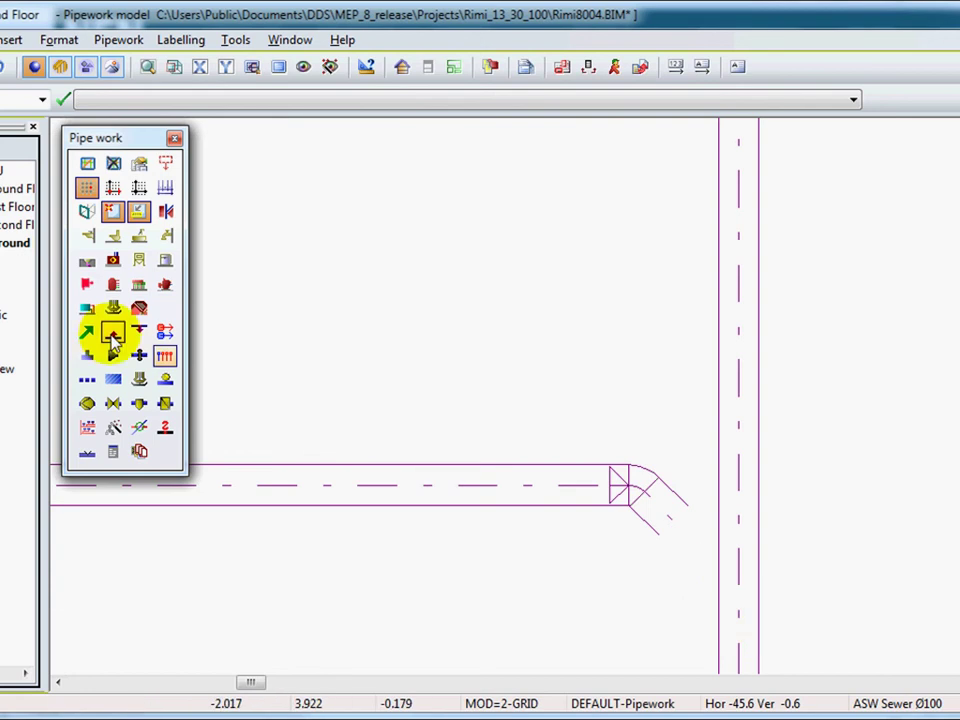
Step: Insert a 45° tee branching left into the vertical main, just below the new branch pipe's open end
click(88, 357)
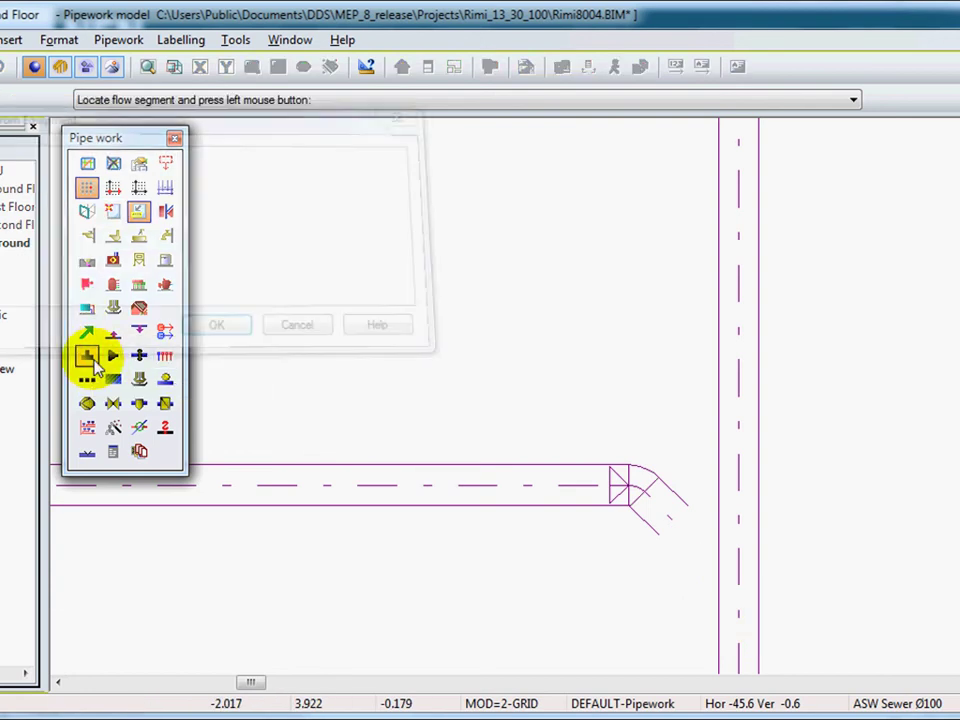
click(737, 574)
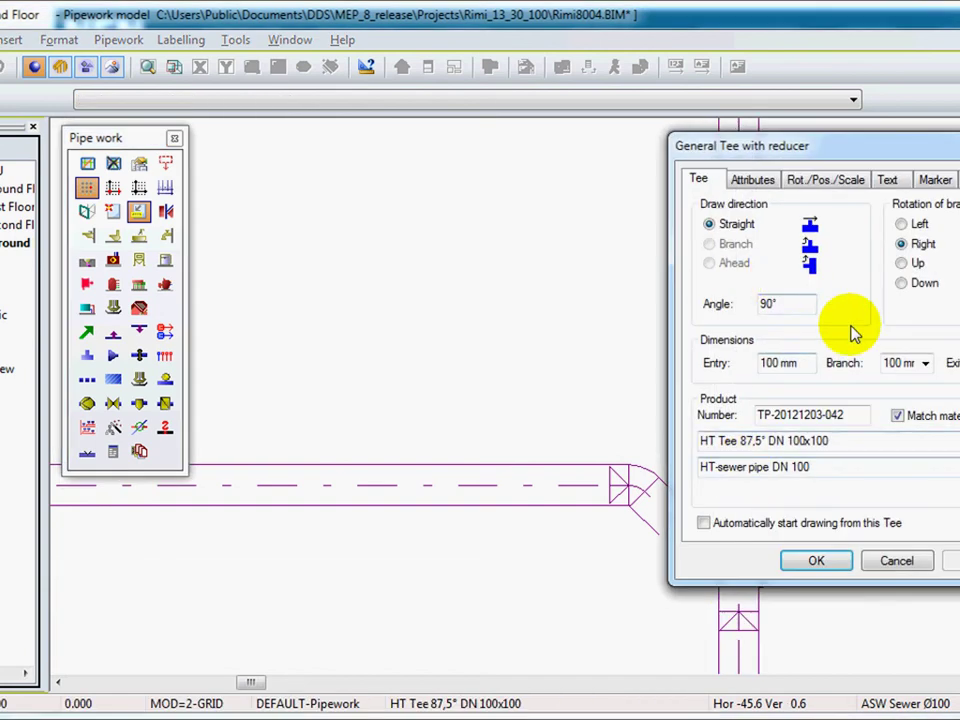
double_click(800, 306)
text(45)
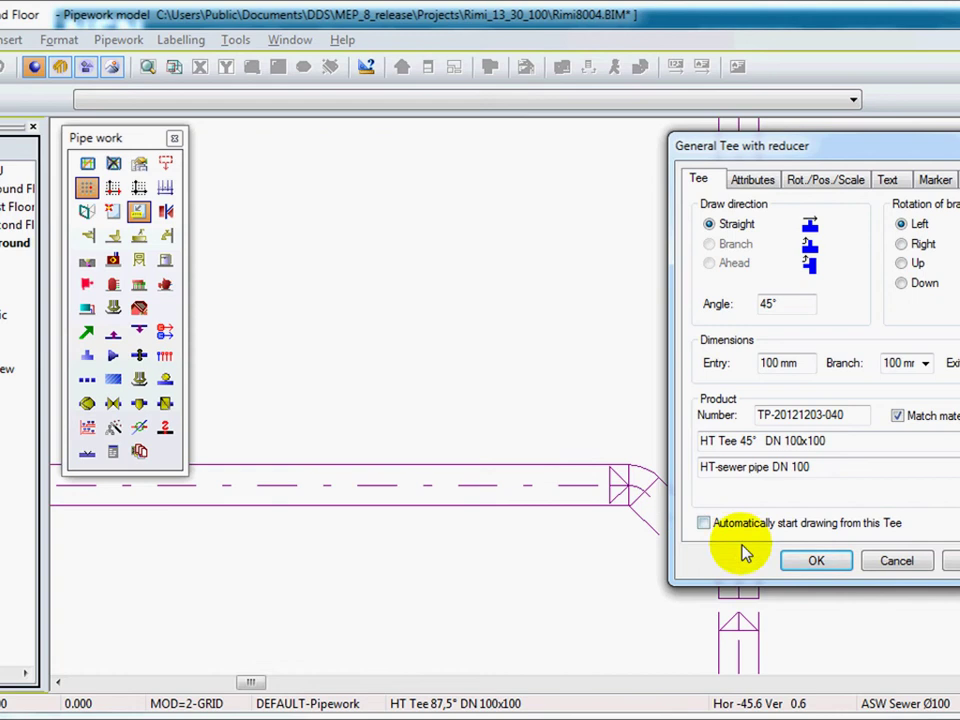
click(820, 567)
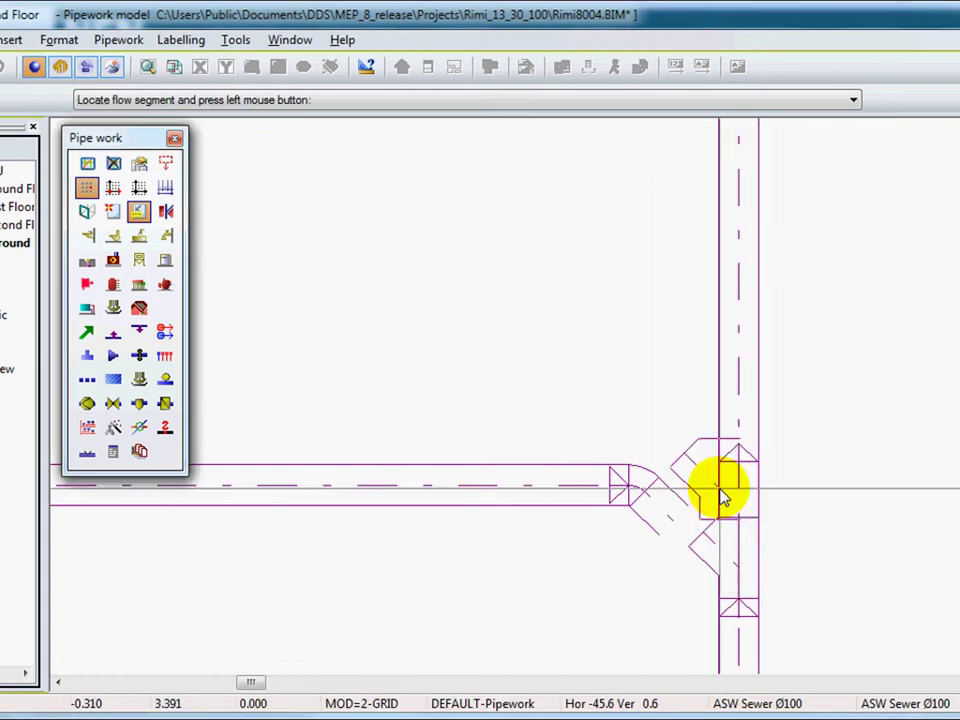
key(Escape)
Step: Move the end of the branch pipe onto the branch opening of the new 45° tee with Move End drawing pipes
click(565, 636)
drag(565, 640, 868, 415)
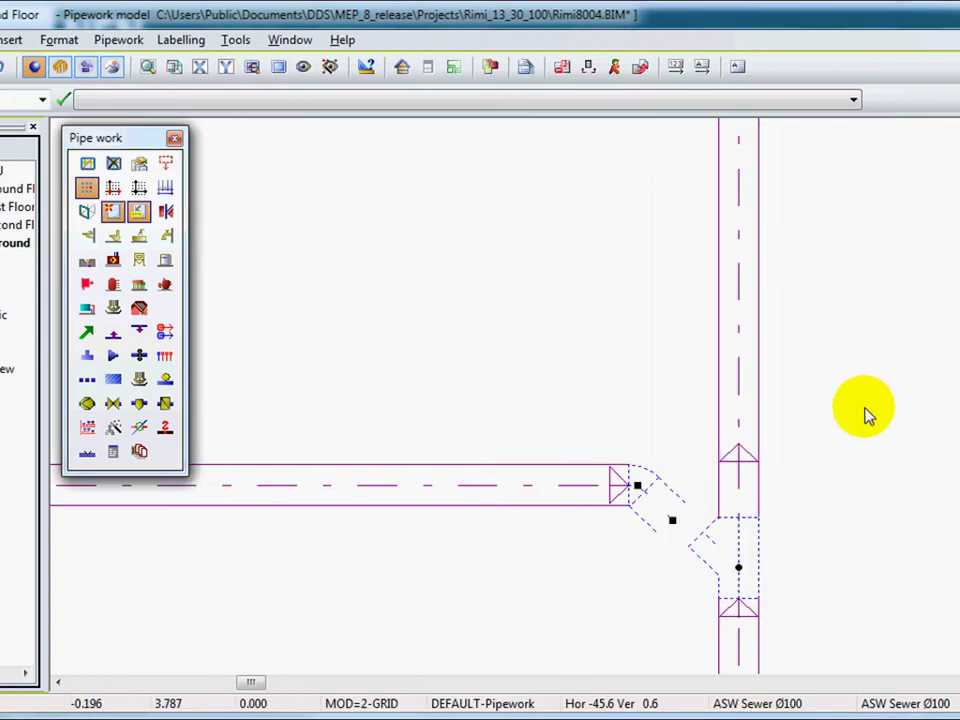
click(173, 66)
middle_drag(683, 540, 264, 332)
key(Escape)
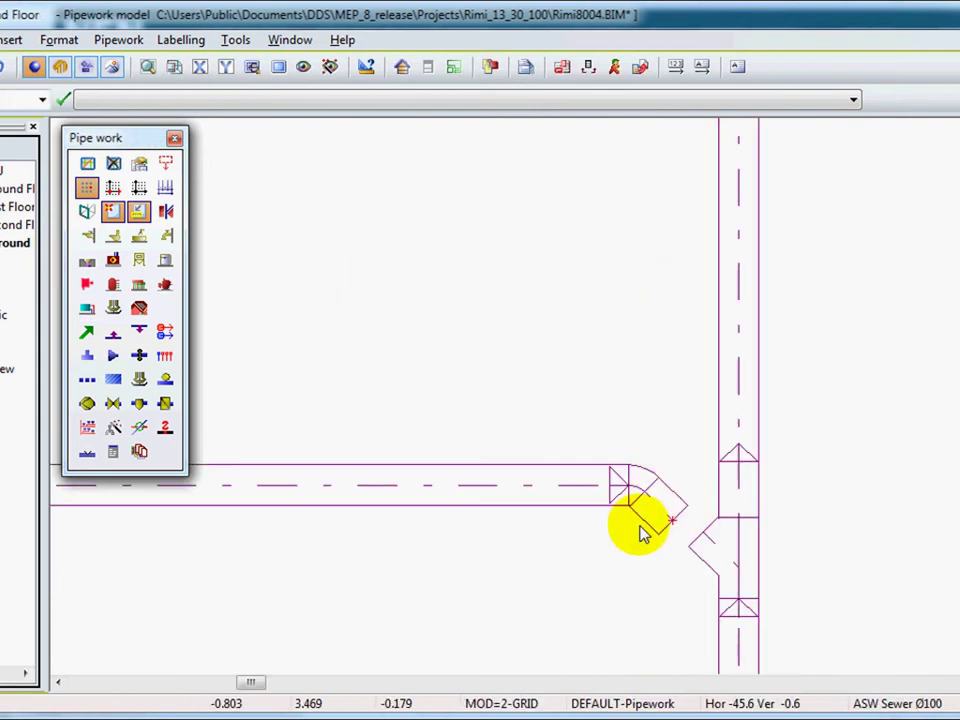
right_click(676, 499)
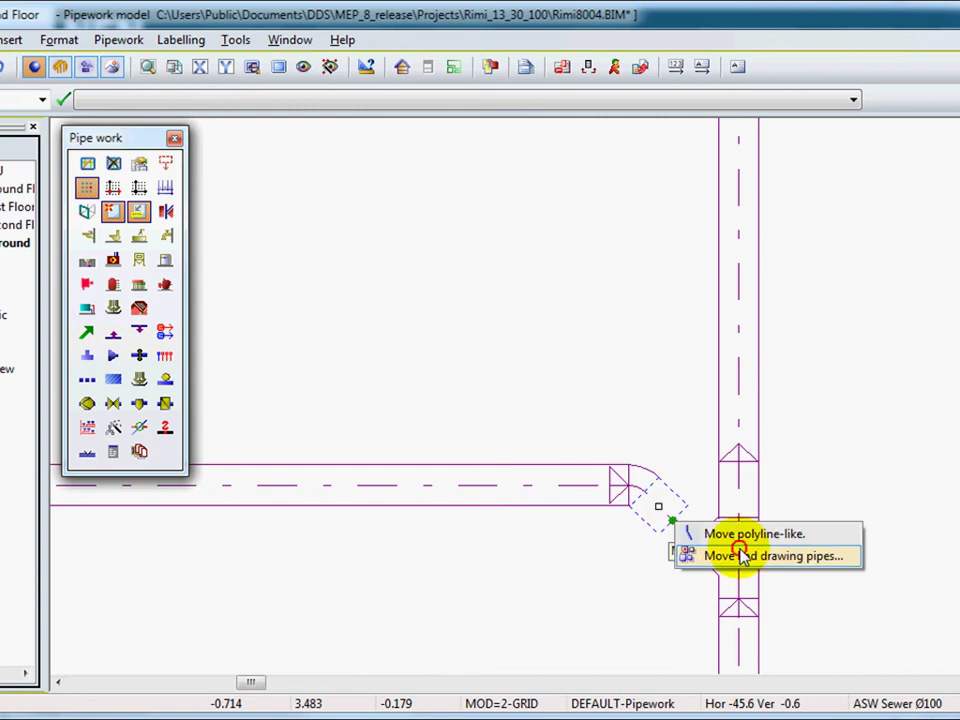
click(743, 557)
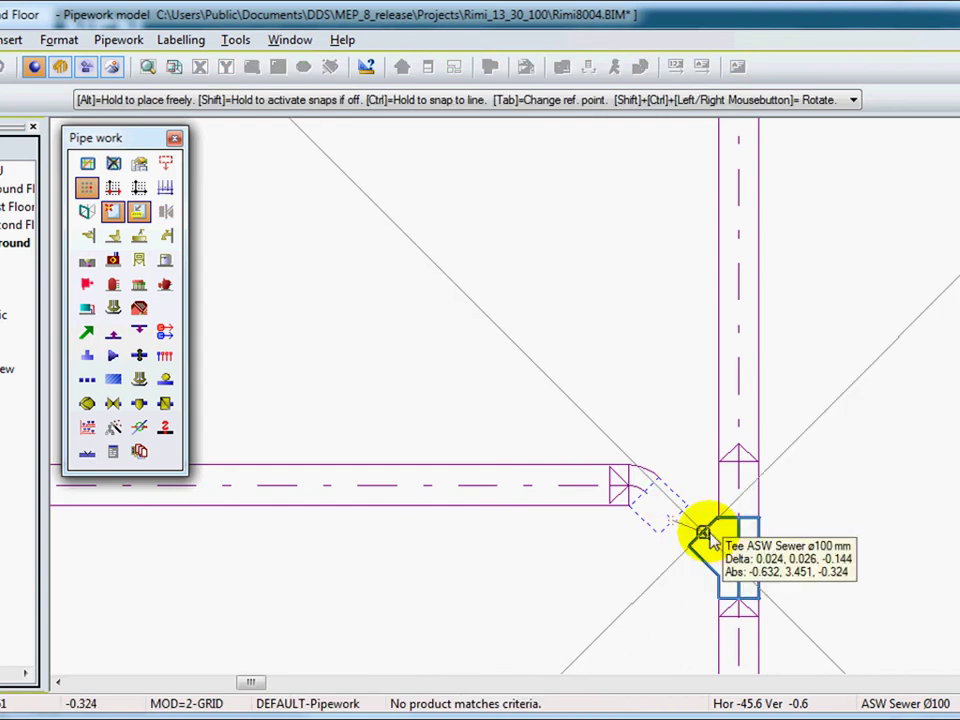
click(704, 535)
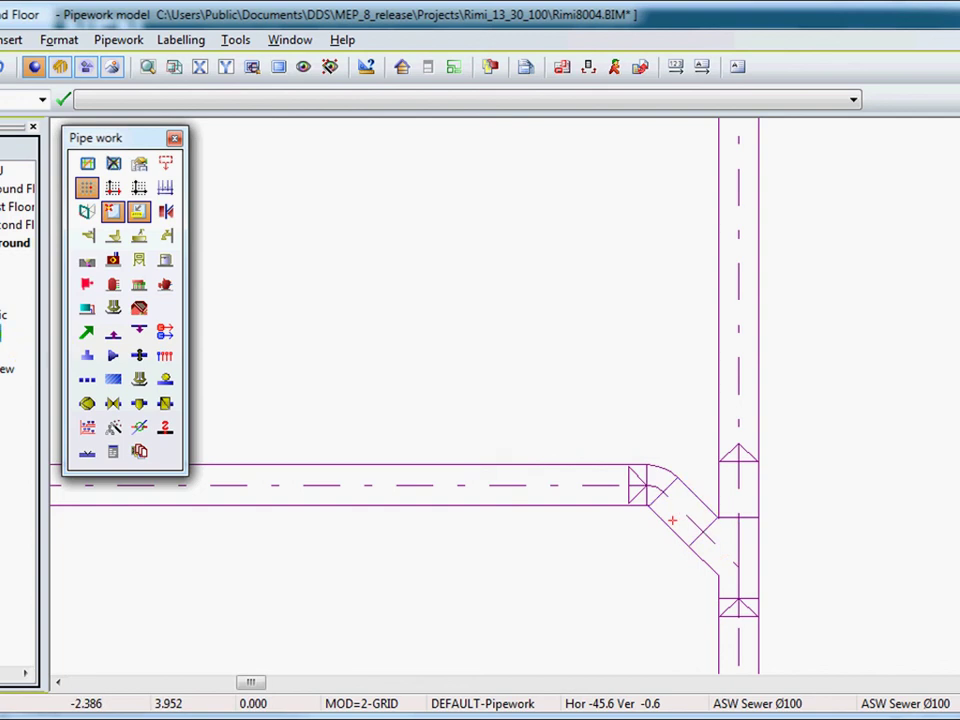
Step: Connect the inner toilet of the pair to the new branch using the Pipe in floor drainage connection
click(173, 66)
scroll(730, 446, down, 3)
middle_drag(543, 448, 845, 440)
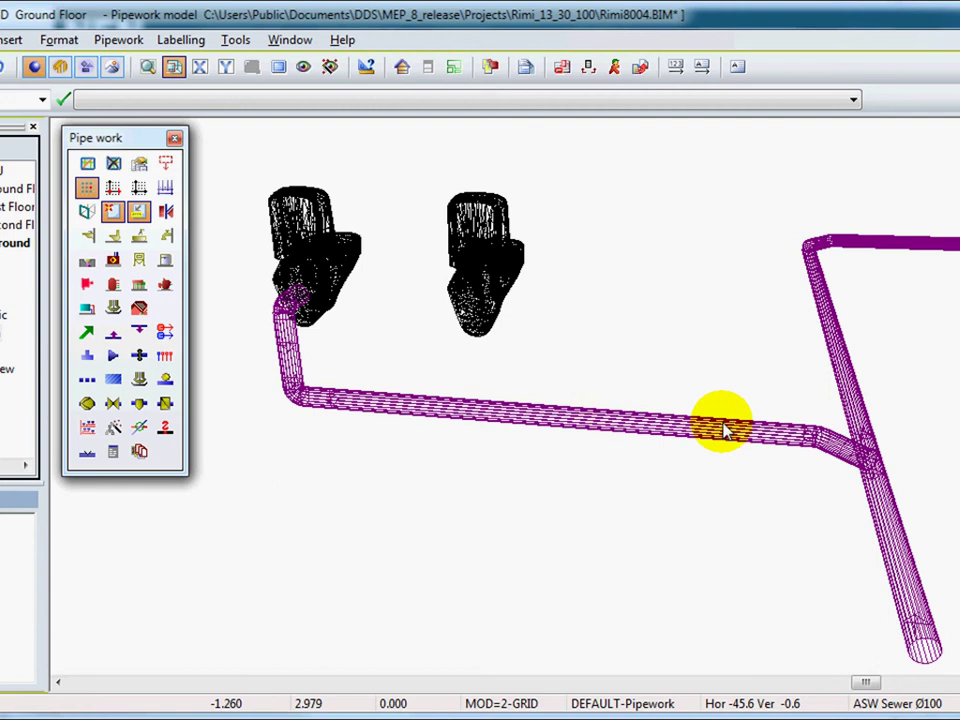
scroll(870, 460, up, 3)
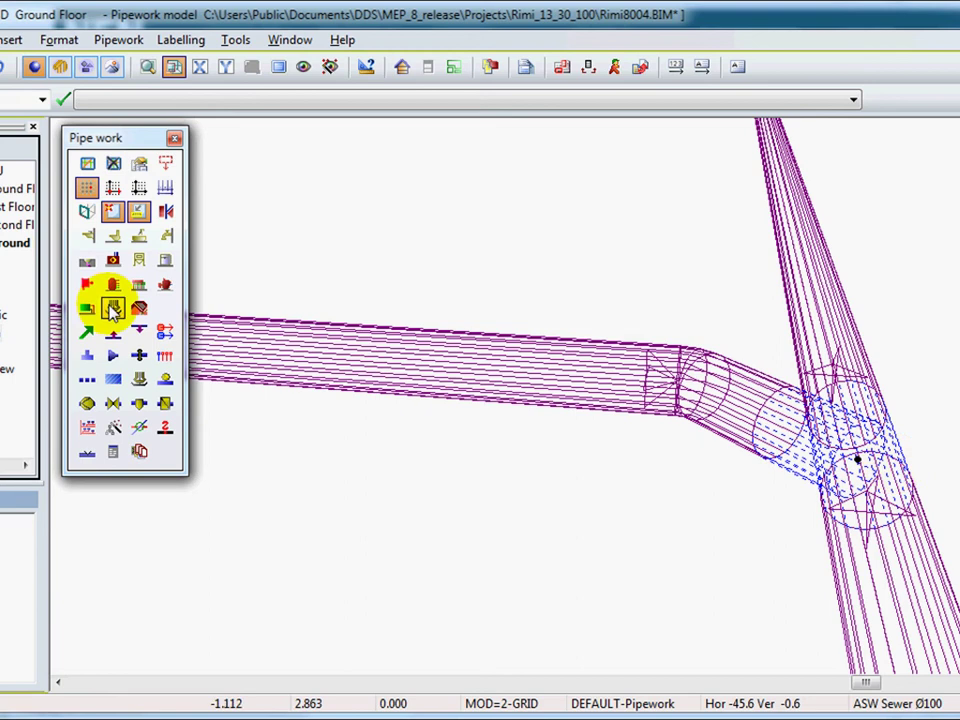
click(3, 299)
scroll(888, 389, down, 2)
click(386, 343)
right_click(414, 369)
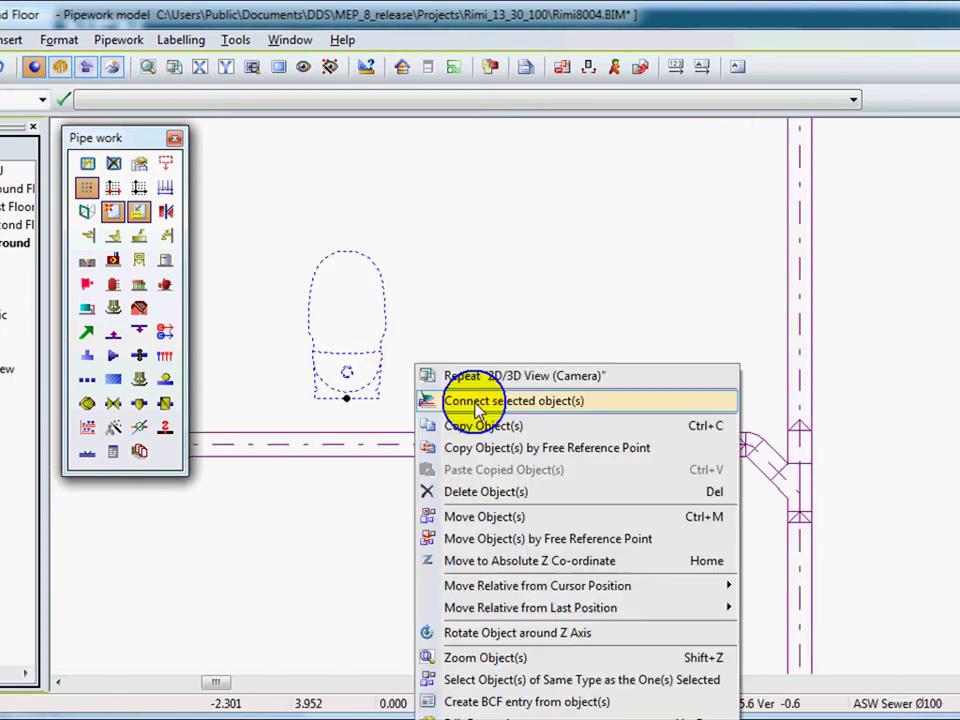
click(478, 401)
click(600, 423)
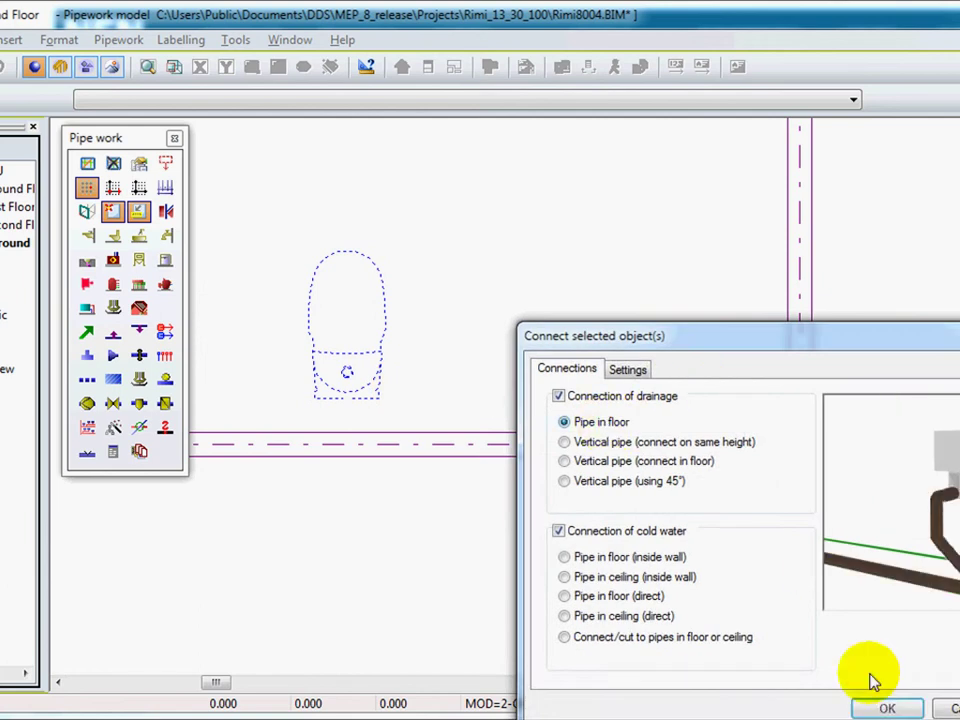
click(886, 706)
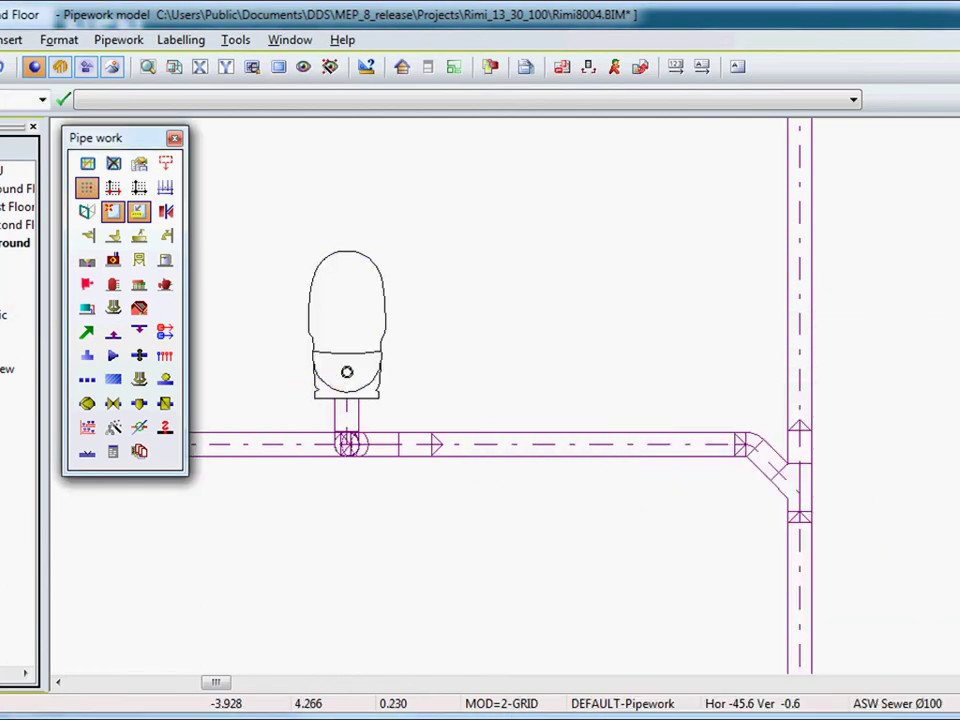
Step: Cut out a short segment of the vertical main between its upper bend and the toilet branch, and delete it
double_click(1, 335)
scroll(769, 434, down, 3)
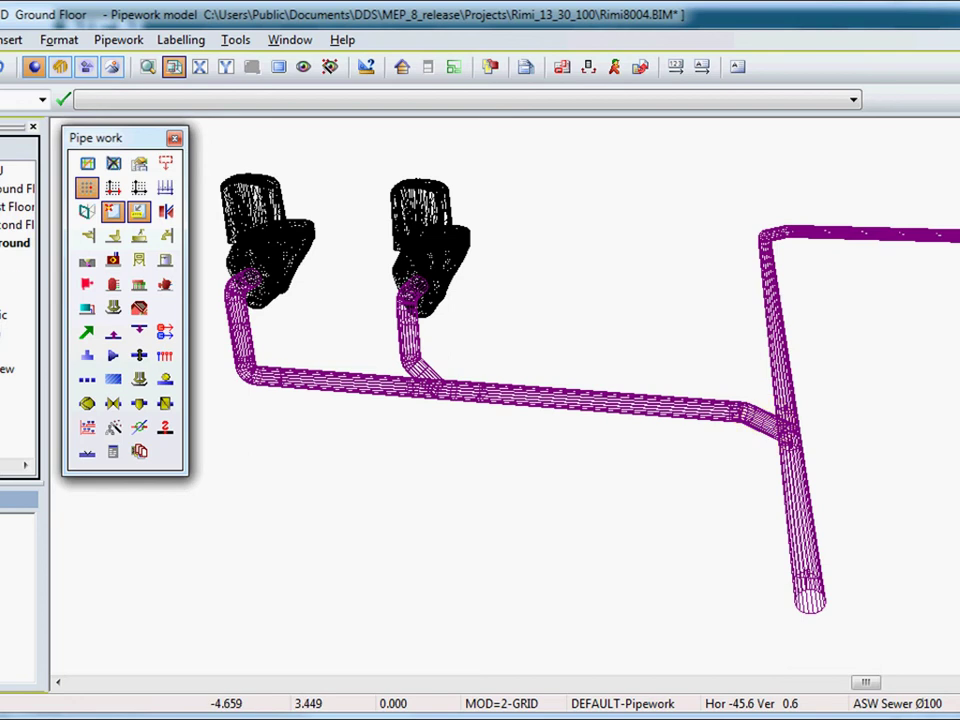
double_click(1, 335)
scroll(519, 583, down, 2)
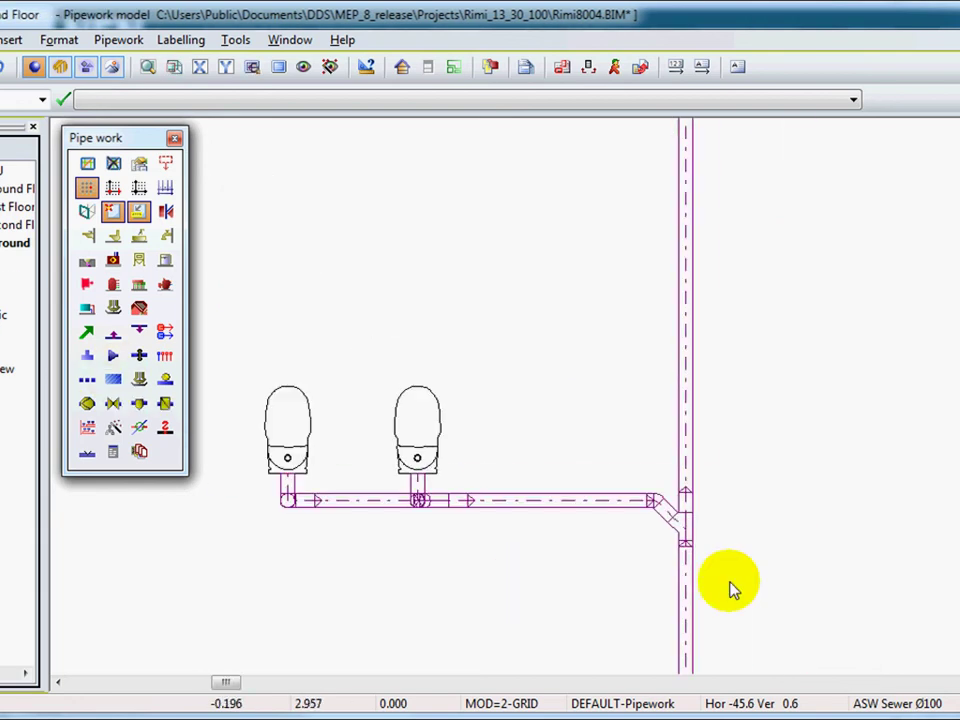
scroll(503, 577, down, 1)
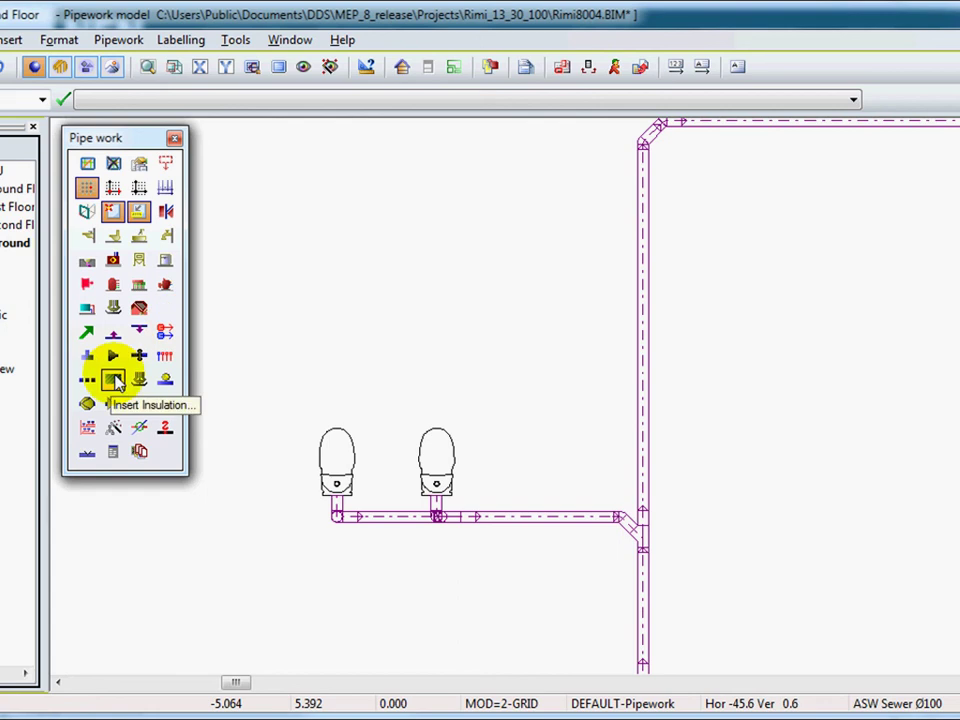
click(87, 455)
click(645, 224)
scroll(641, 224, up, 3)
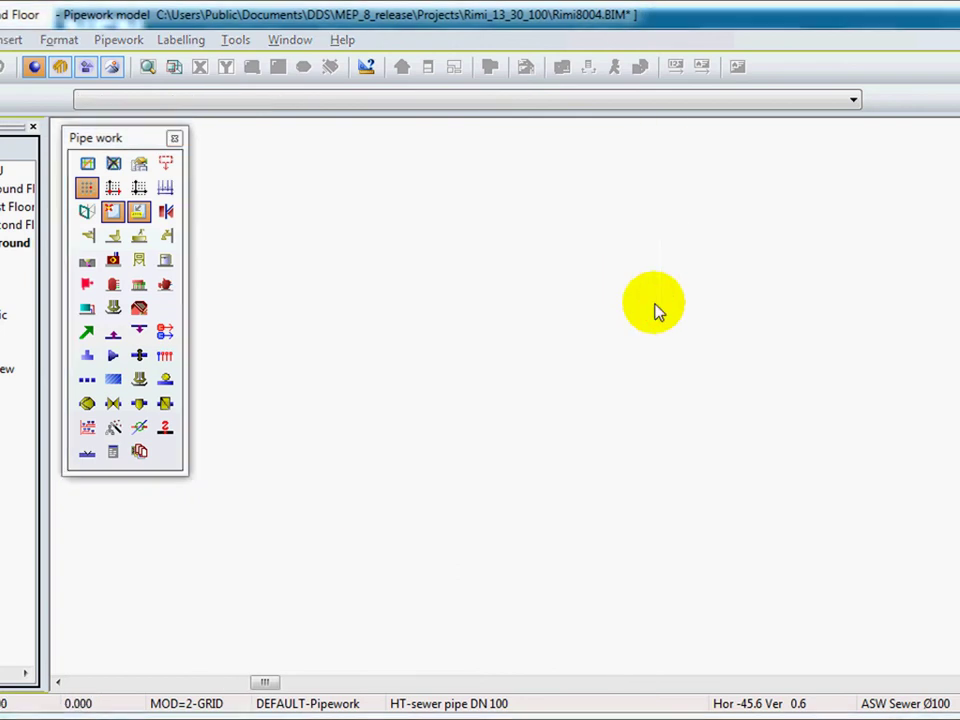
key(Escape)
key(Escape)
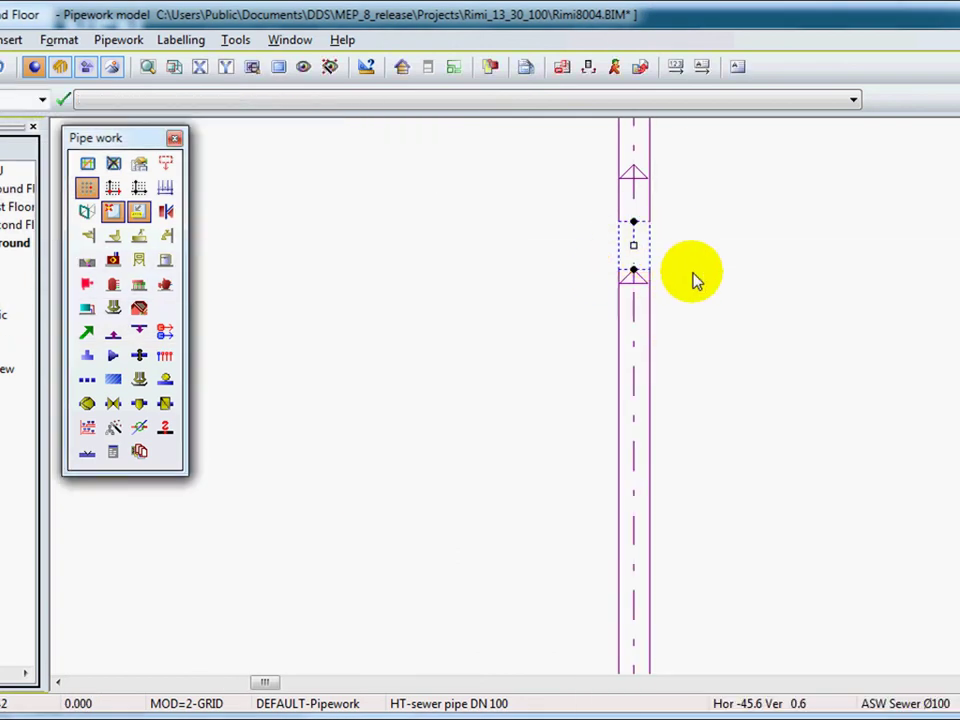
key(Delete)
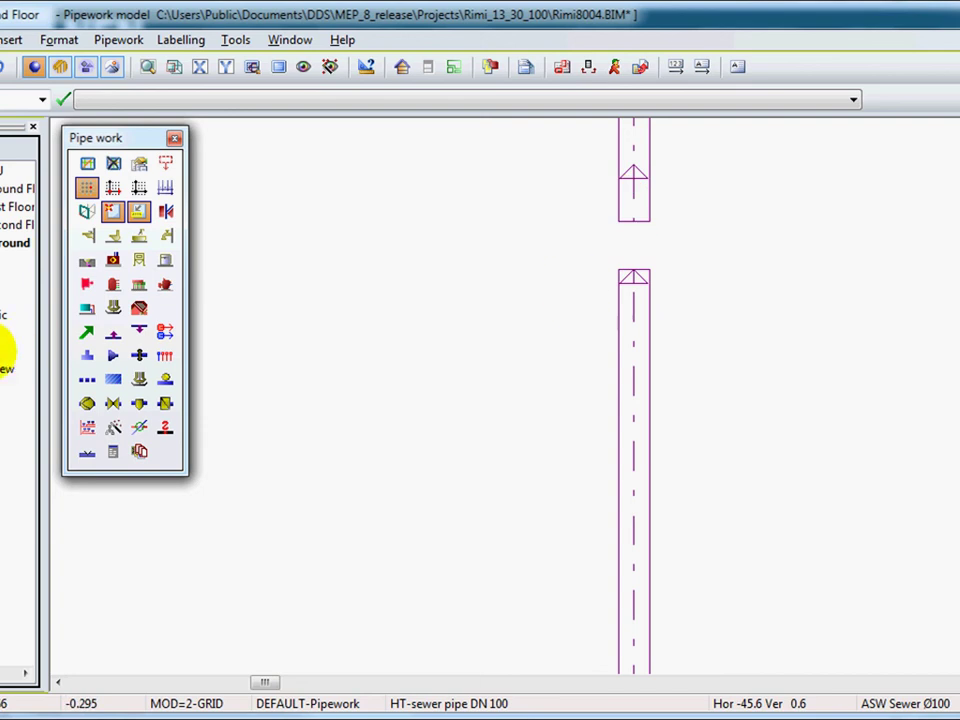
Step: Set the start mounting height of the vertical main at its free lower end to -0.5 m
double_click(0, 334)
scroll(745, 330, down, 2)
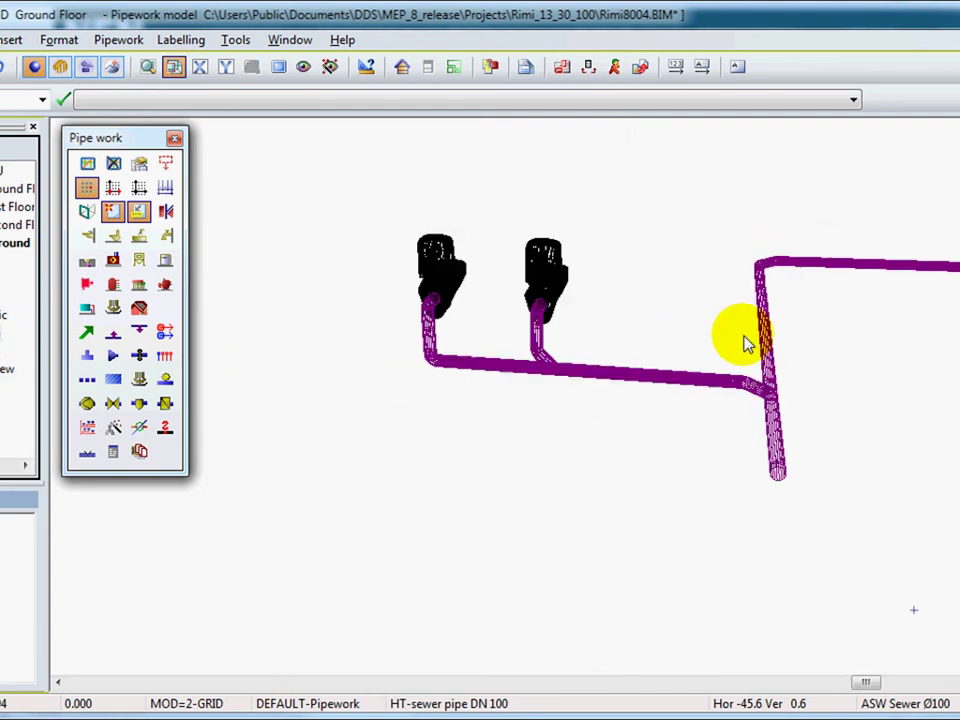
click(781, 337)
mouse_move(781, 337)
mouse_down()
mouse_move(945, 426)
mouse_move(959, 450)
mouse_move(956, 426)
mouse_up()
click(762, 399)
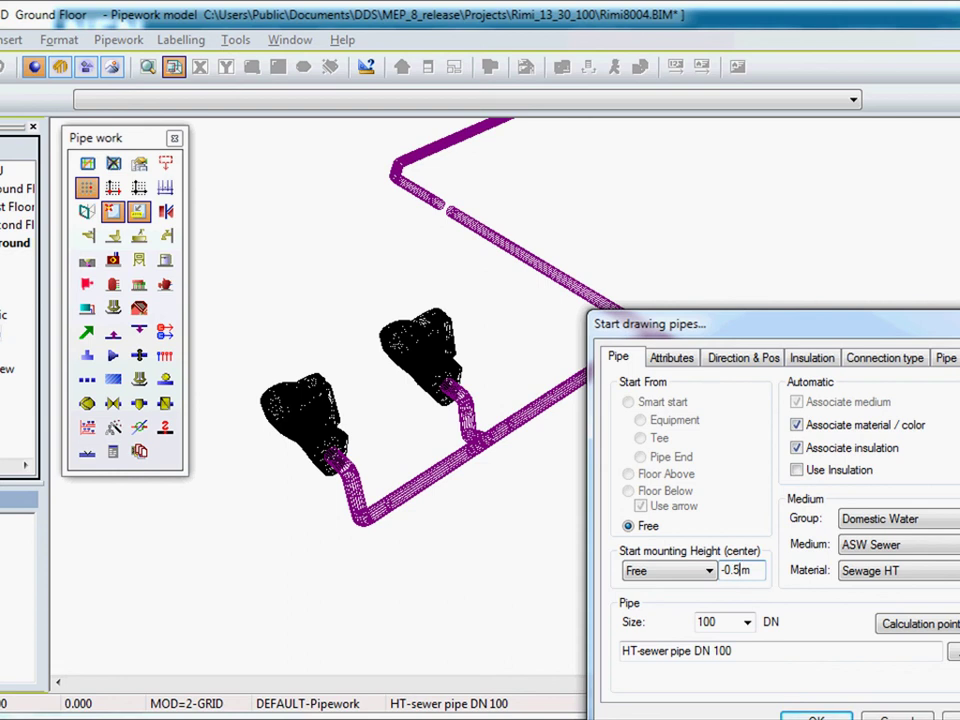
key(Return)
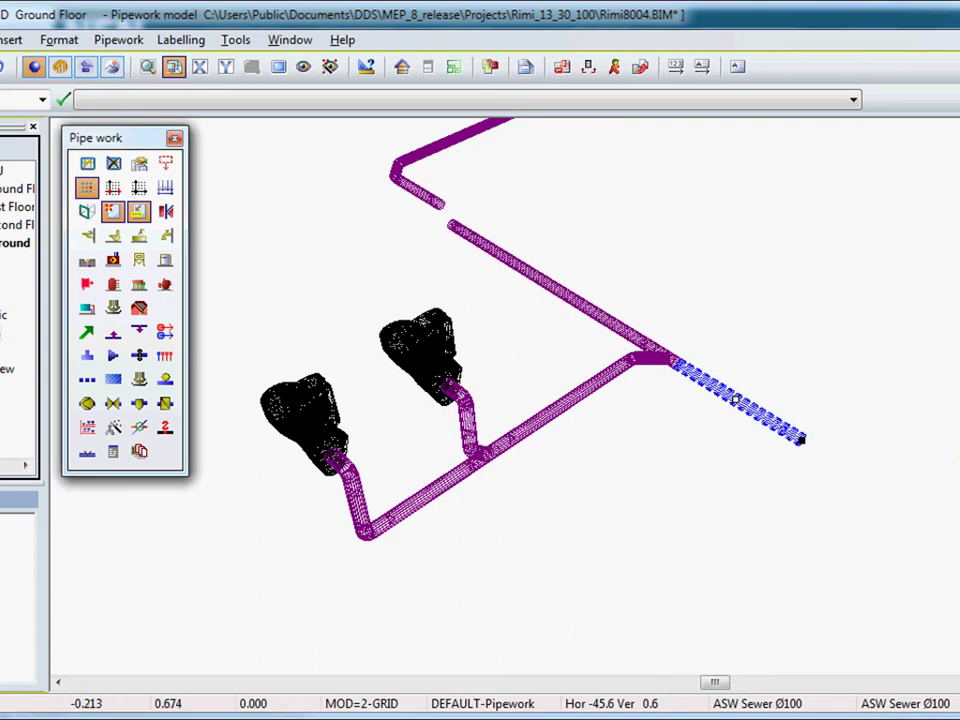
Step: Extend the selection from the lowered end pipe through the tee to the gap to check which pipes belong together
right_click(810, 390)
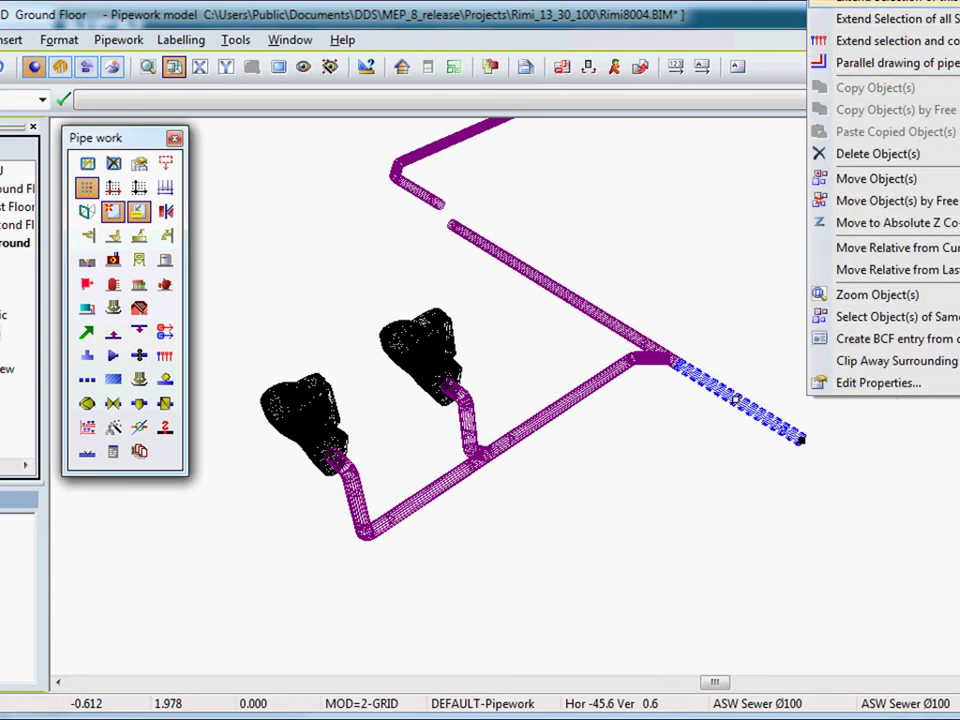
click(480, 248)
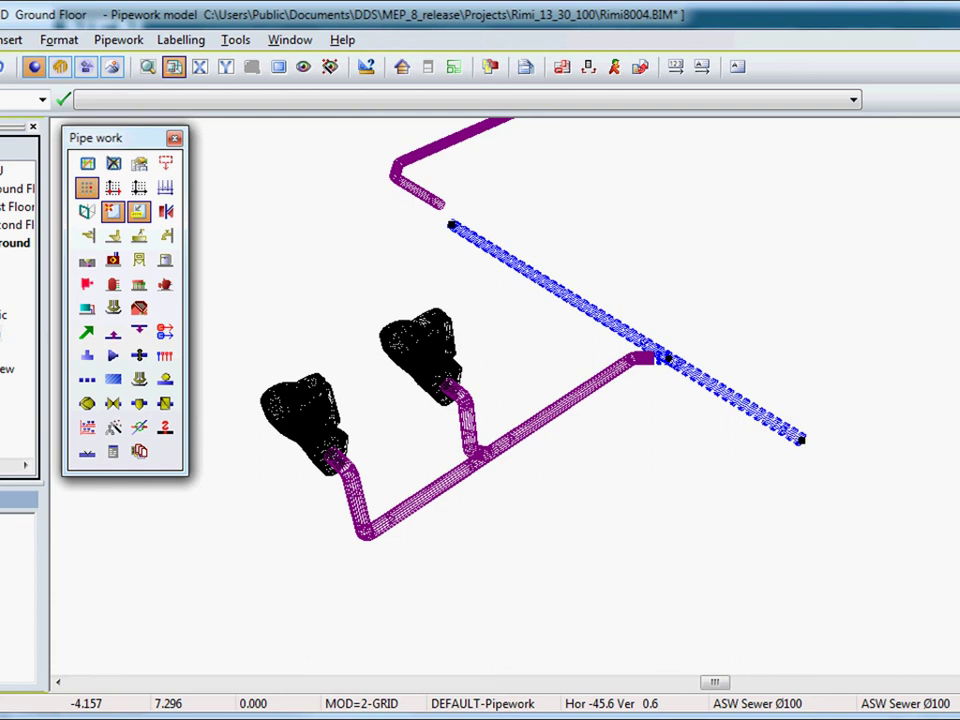
click(313, 333)
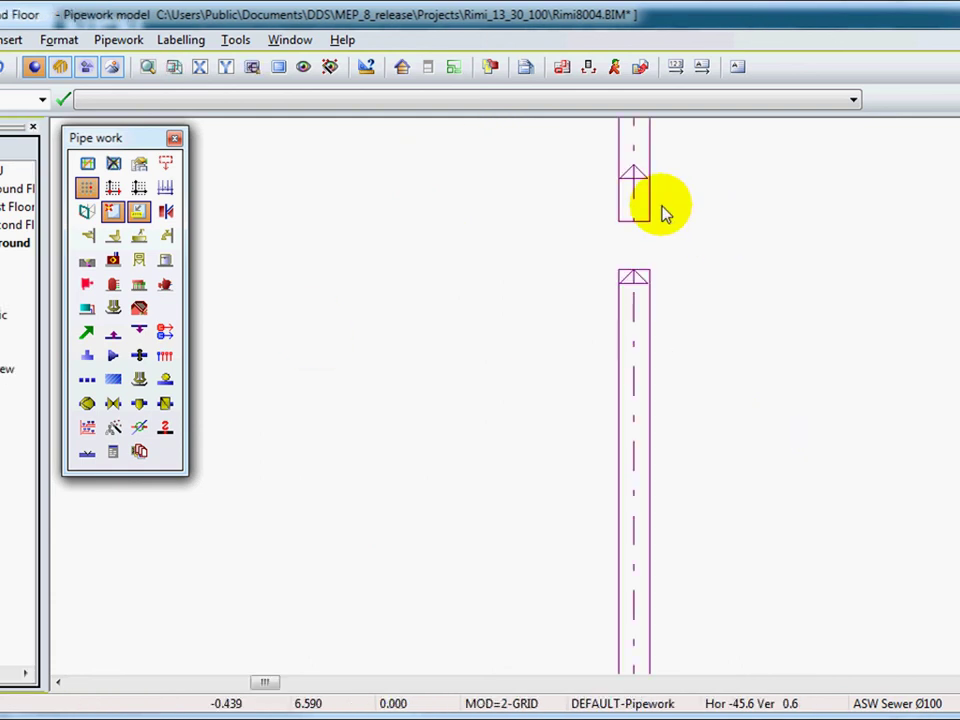
Step: Close the gap in the main by moving the upper pipe's start onto the lower pipe's end with Move Start drawing pipes
click(627, 222)
scroll(643, 495, down, 3)
scroll(655, 400, up, 4)
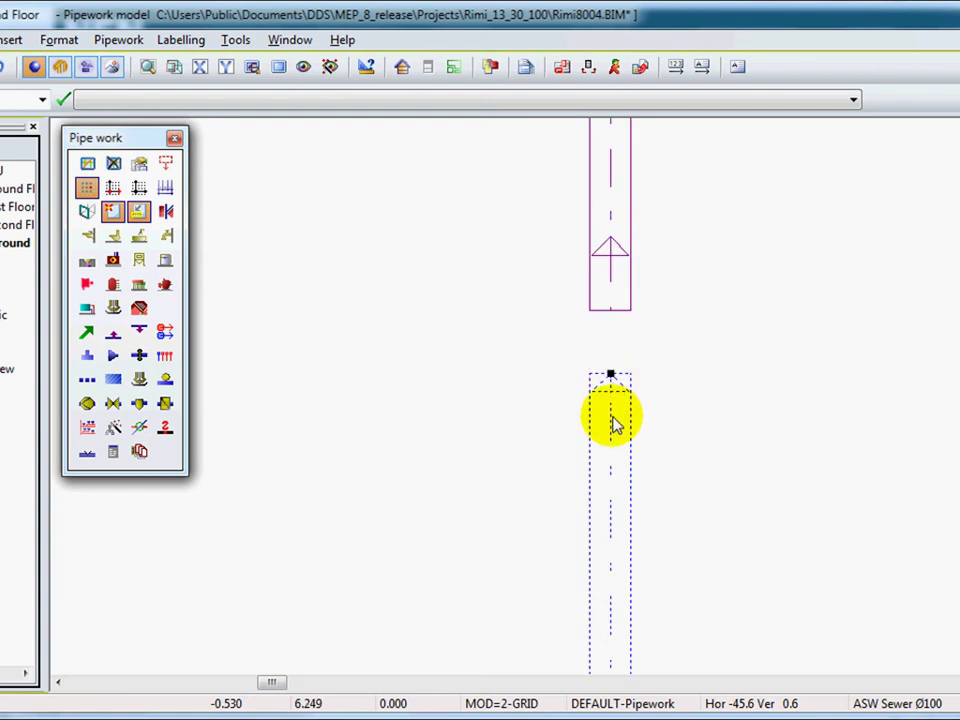
click(632, 290)
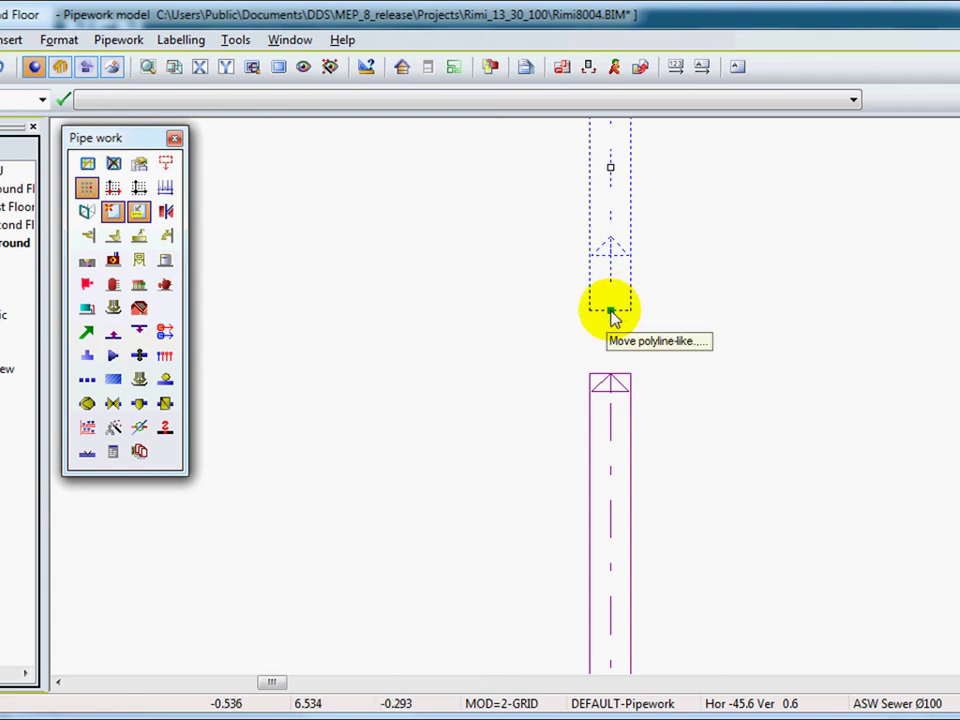
mouse_move(611, 314)
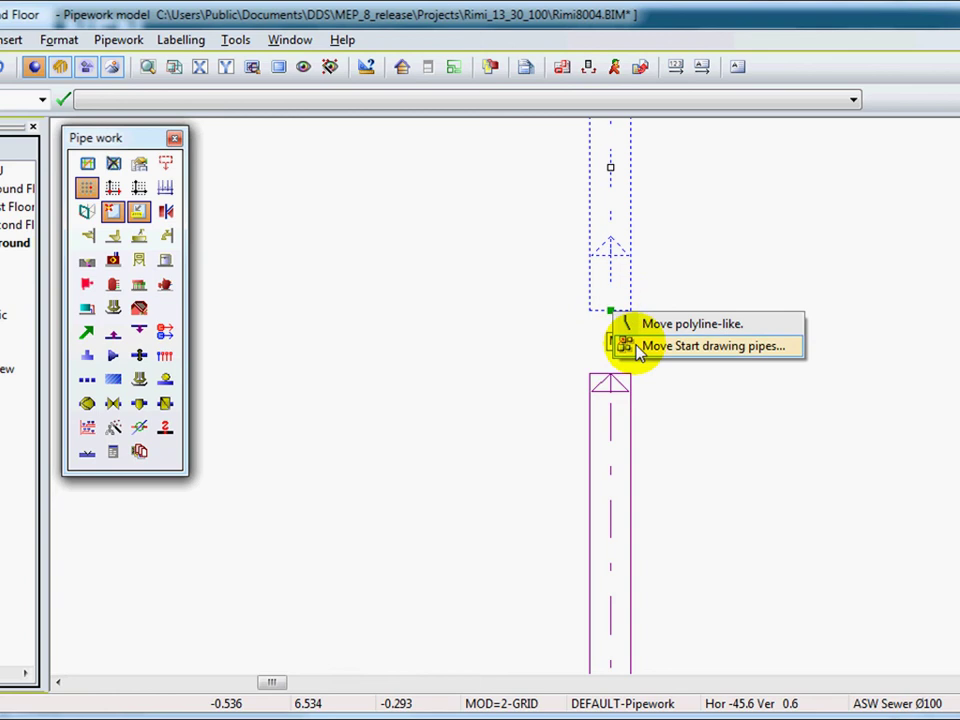
click(690, 346)
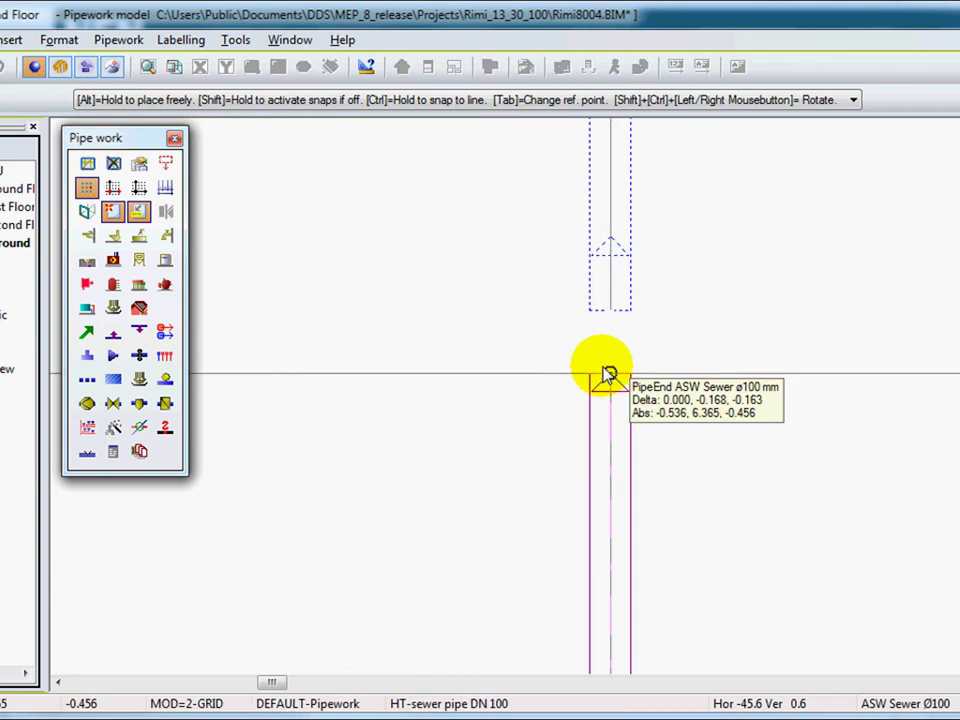
click(611, 379)
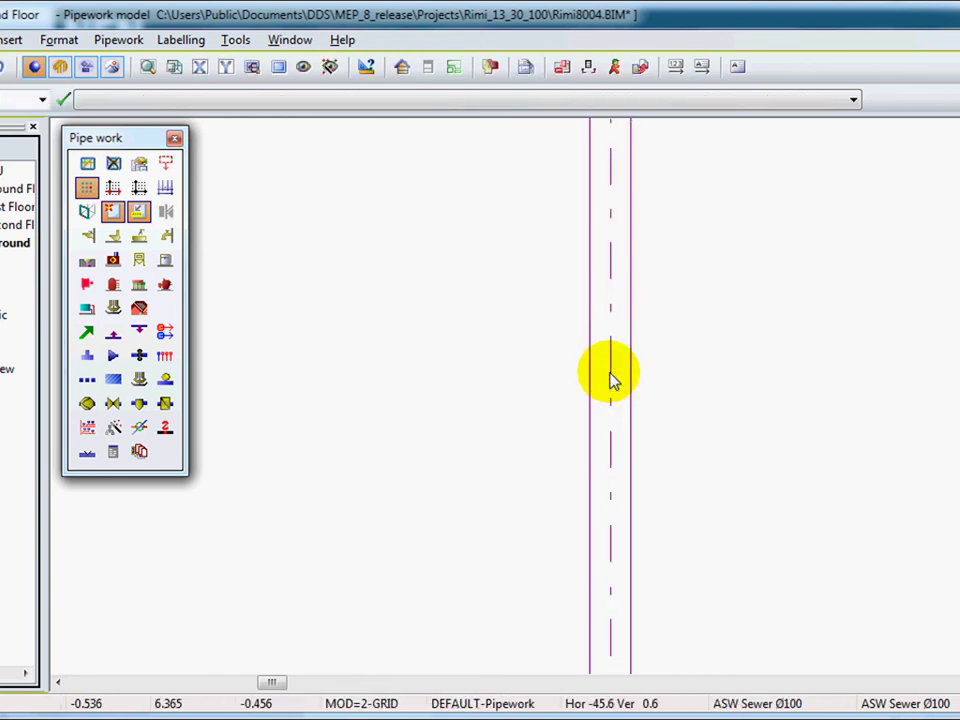
Step: Inspect the rejoined vertical main and its slope between the tee and the upper bend in plan and 3D
scroll(616, 364, down, 1)
drag(579, 290, 672, 386)
scroll(675, 256, down, 1)
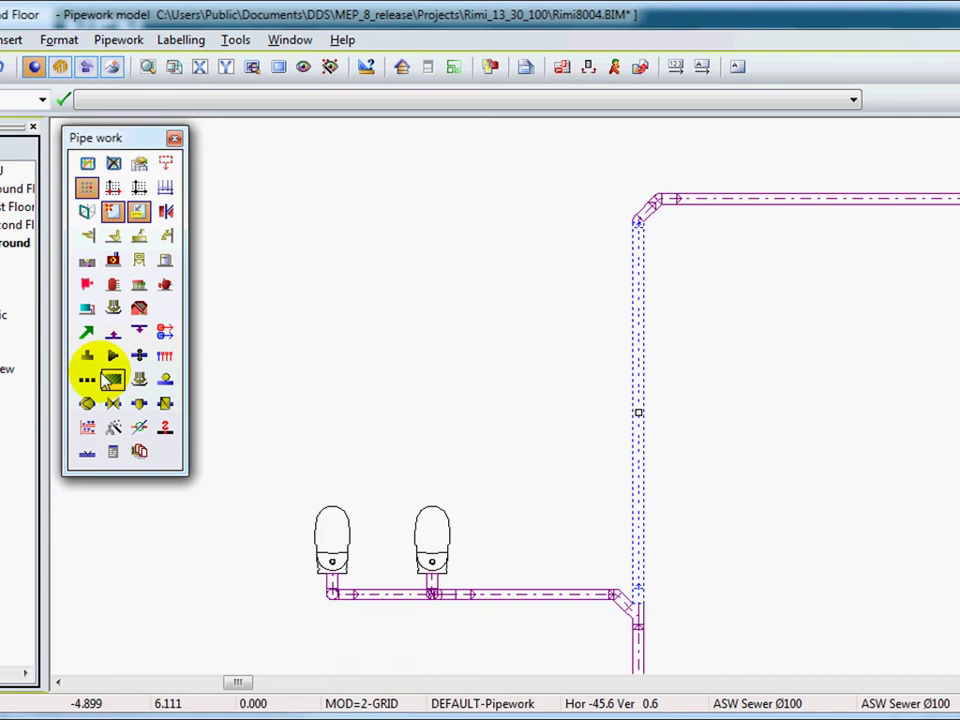
double_click(0, 334)
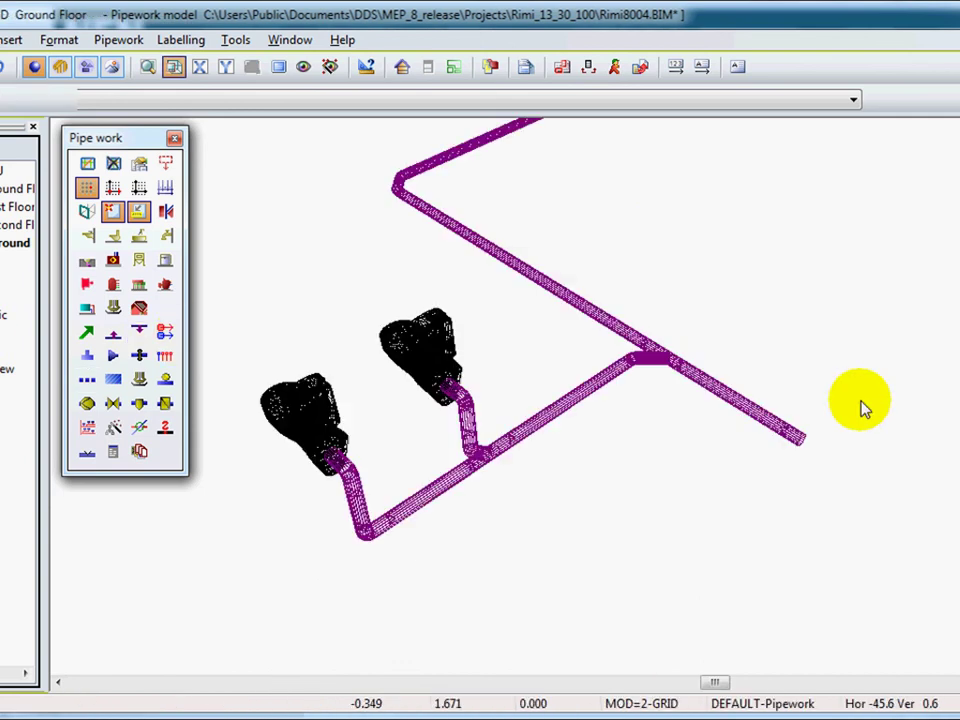
middle_drag(655, 345, 759, 465)
click(760, 465)
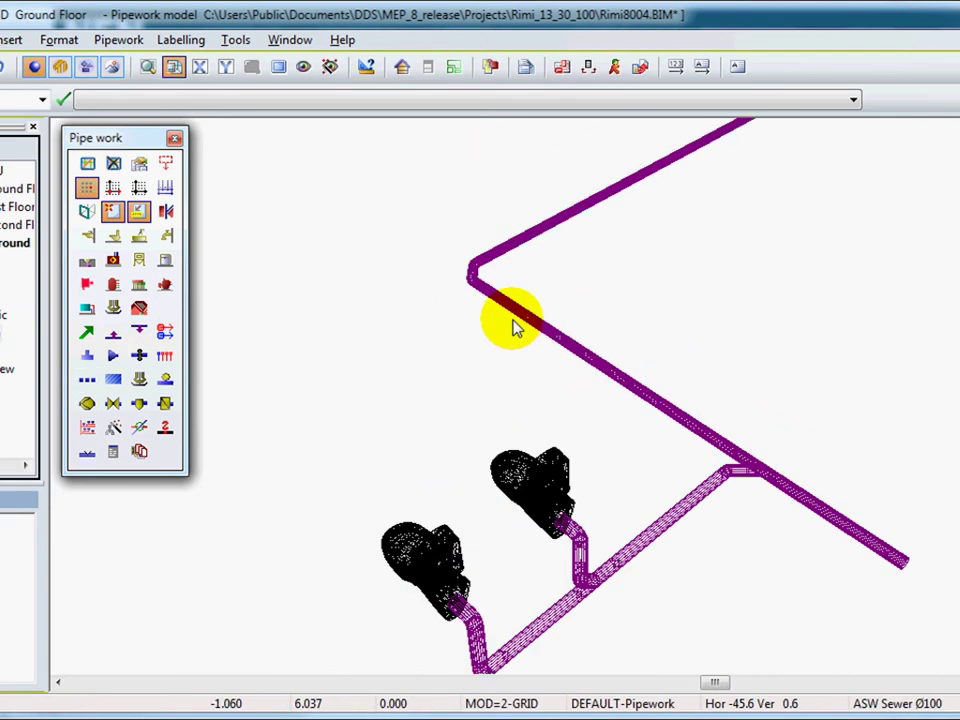
click(510, 315)
mouse_move(754, 312)
middle_down()
mouse_move(754, 257)
mouse_move(773, 203)
middle_up()
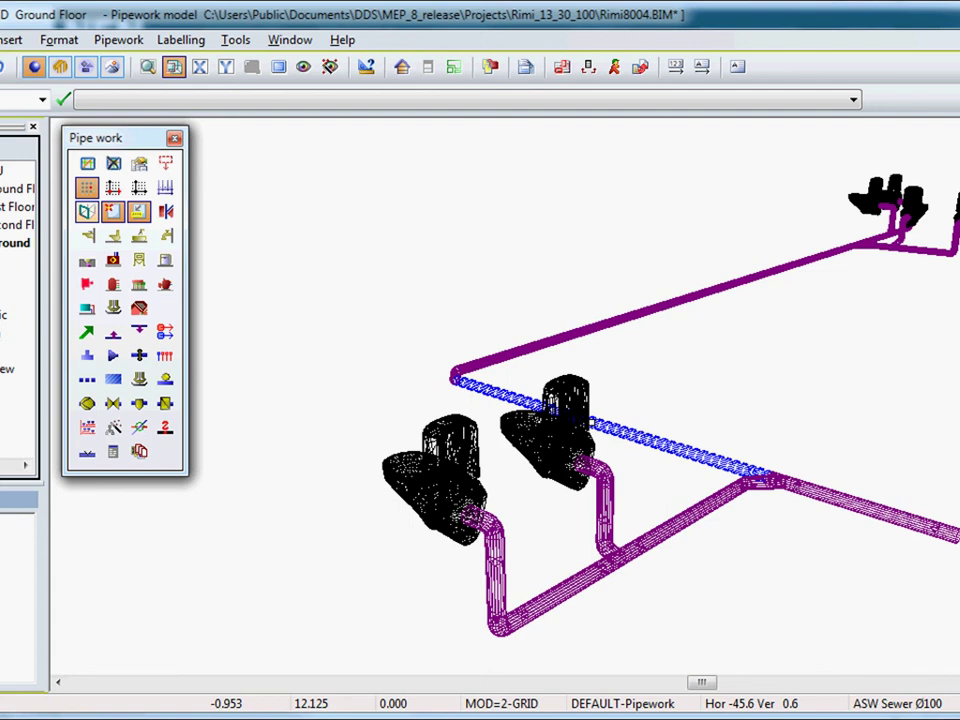
Step: Select the 45° tee where the toilet branch joins the vertical main on the floor plan
click(87, 211)
drag(332, 540, 376, 562)
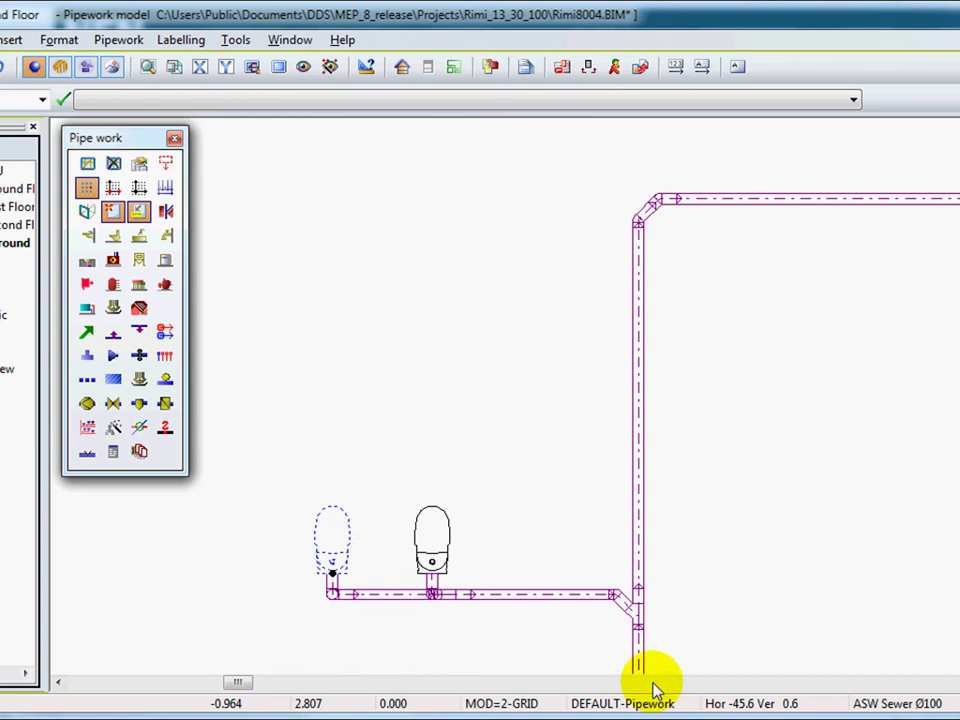
scroll(666, 677, up, 3)
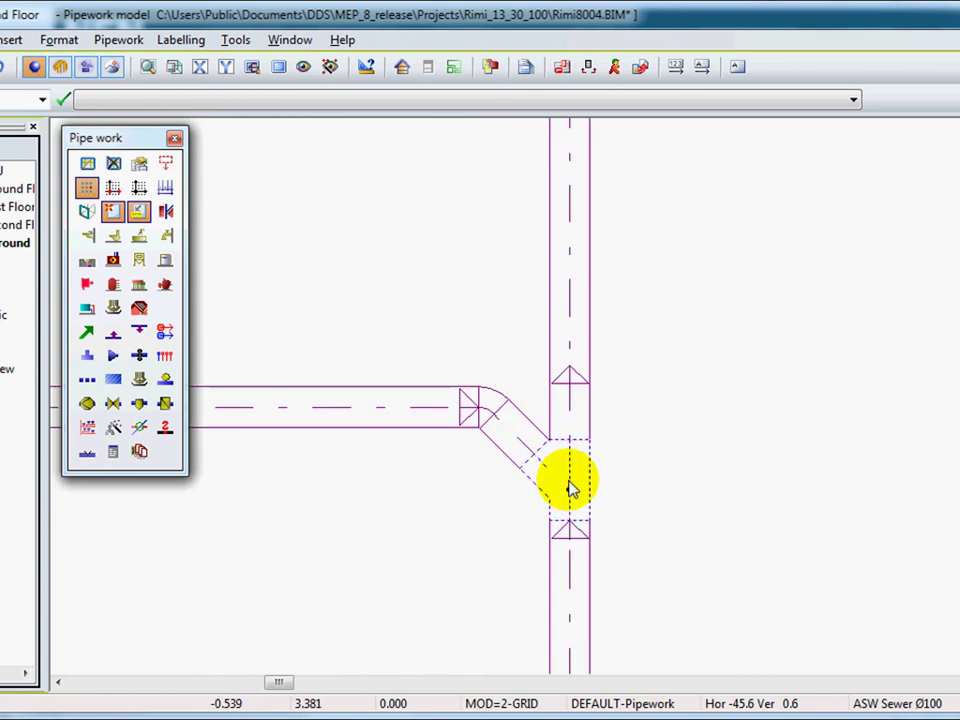
click(568, 483)
scroll(622, 518, down, 2)
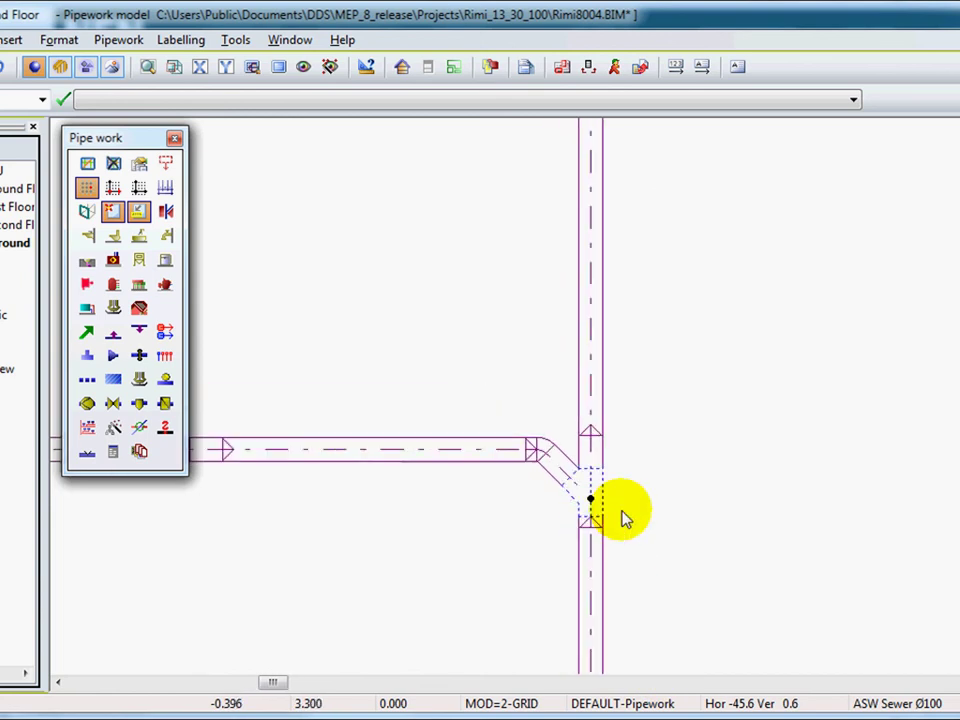